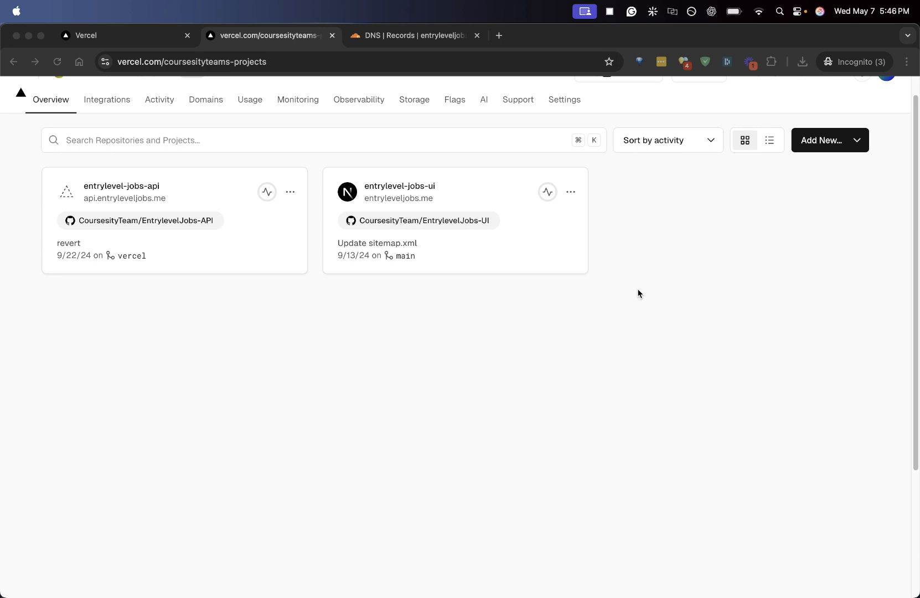
Step: Open the domain settings of the entrylevel-jobs-ui project and start adding a new domain
{"action": "left_click", "coordinate": [384, 185]}
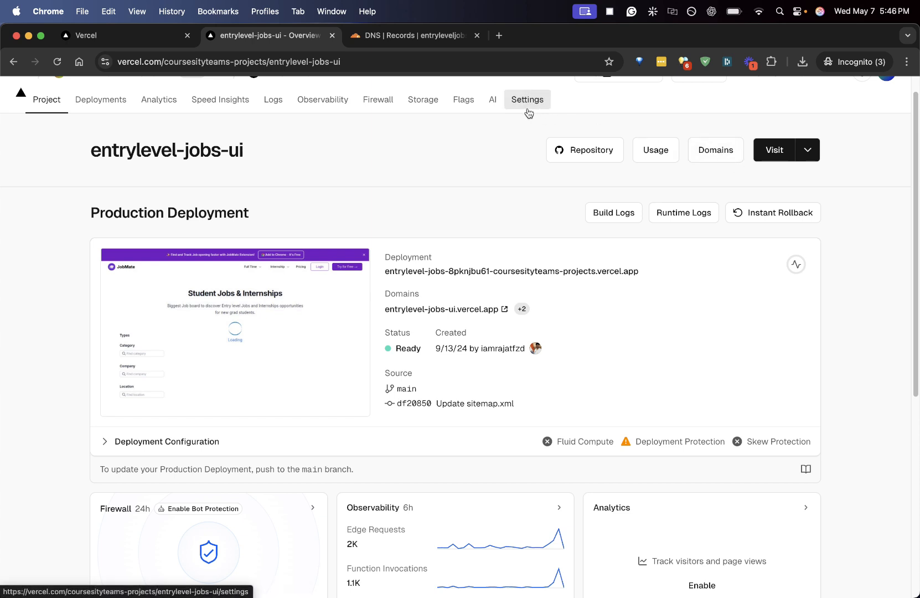
{"action": "left_click", "coordinate": [701, 154]}
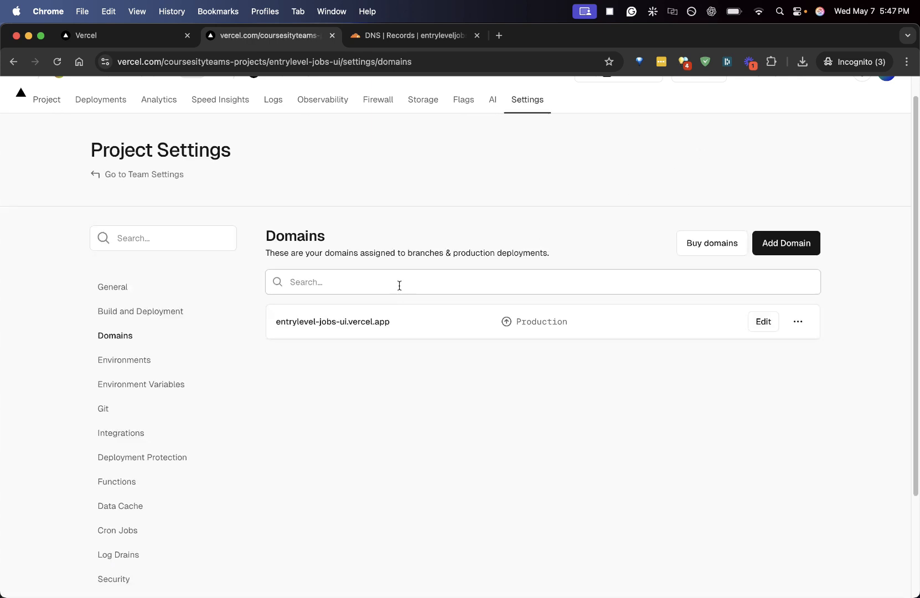
{"action": "left_click", "coordinate": [791, 247]}
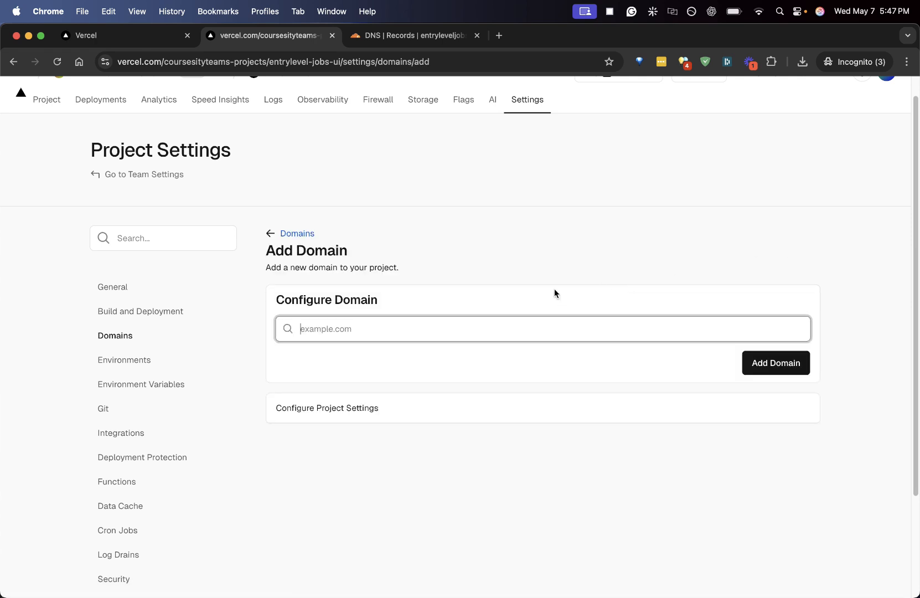
{"action": "type", "text": "entryleveljobs.me"}
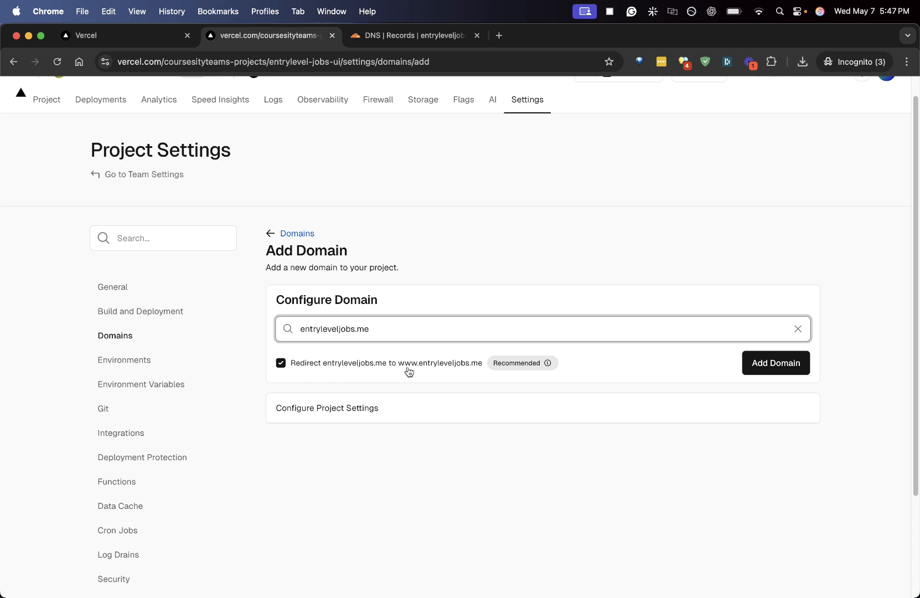
{"action": "left_click", "coordinate": [280, 364]}
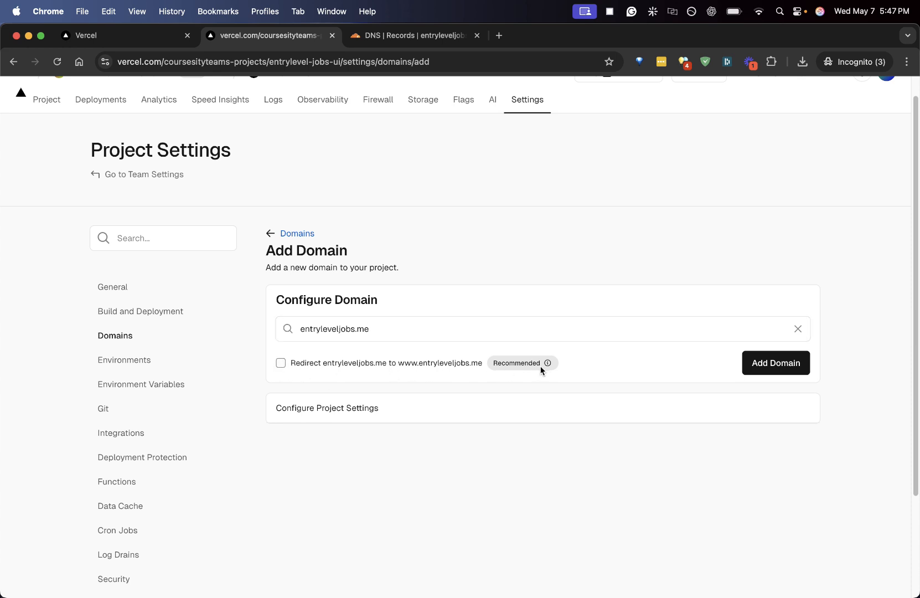
{"action": "mouse_move", "coordinate": [548, 368]}
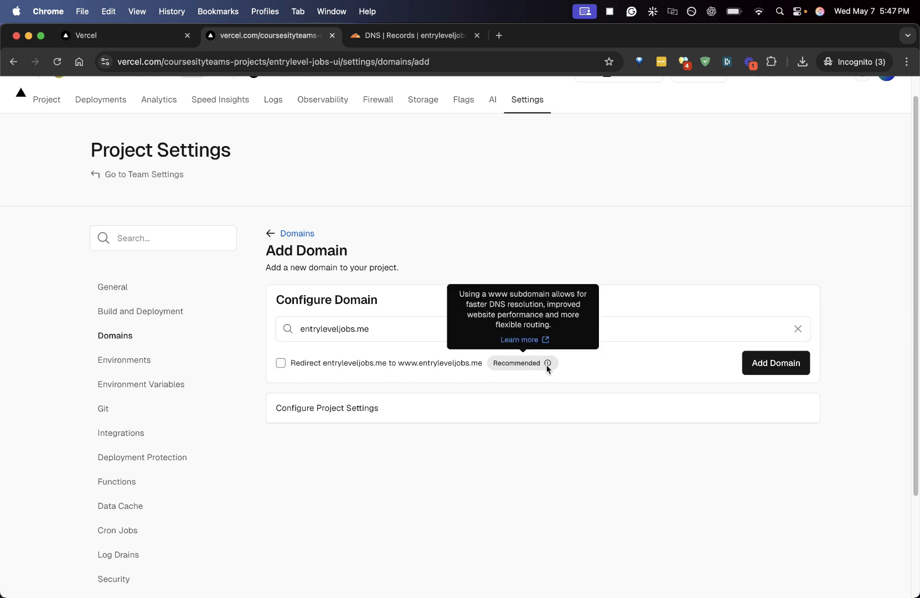
{"action": "left_click", "coordinate": [792, 364]}
Step: Save the domain's connection to the Production environment and continue with manual DNS configuration
{"action": "scroll", "coordinate": [528, 385], "scroll_direction": "down", "scroll_amount": 4}
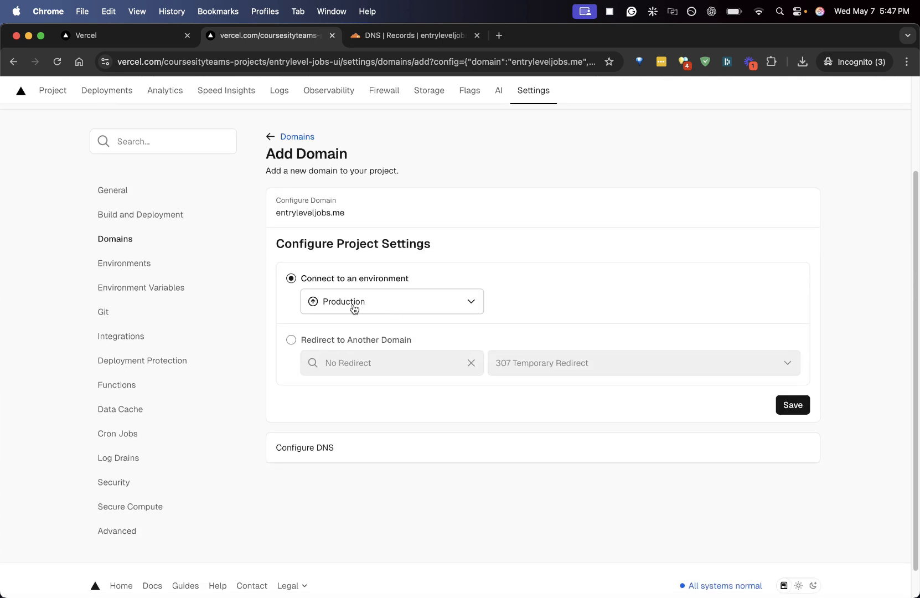
{"action": "left_click", "coordinate": [791, 404]}
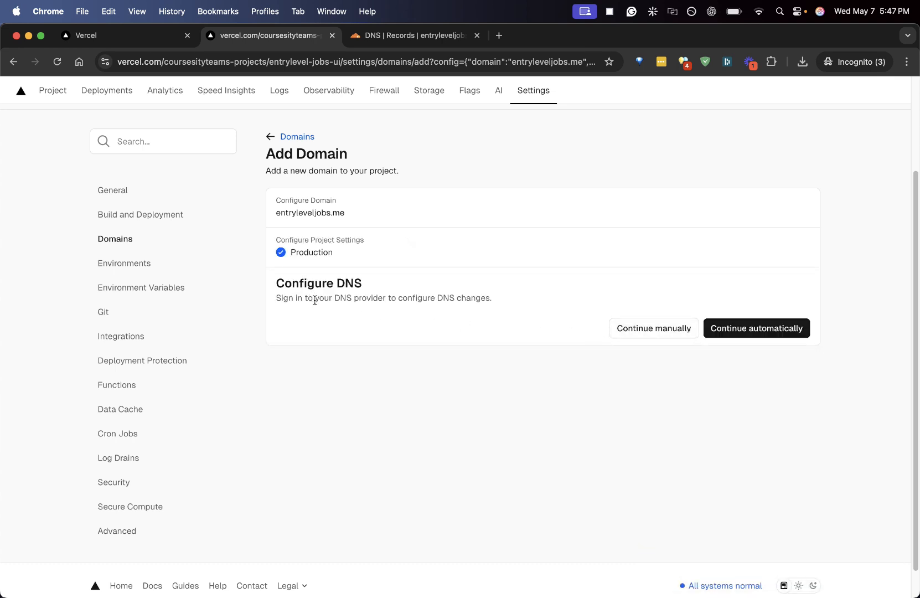
{"action": "left_click_drag", "start_coordinate": [388, 298], "coordinate": [578, 298]}
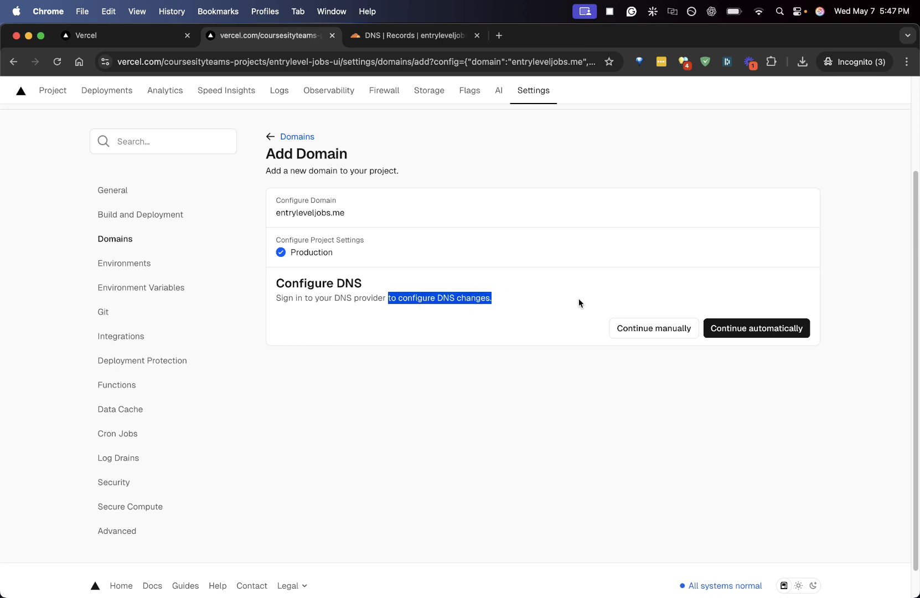
{"action": "left_click", "coordinate": [654, 330]}
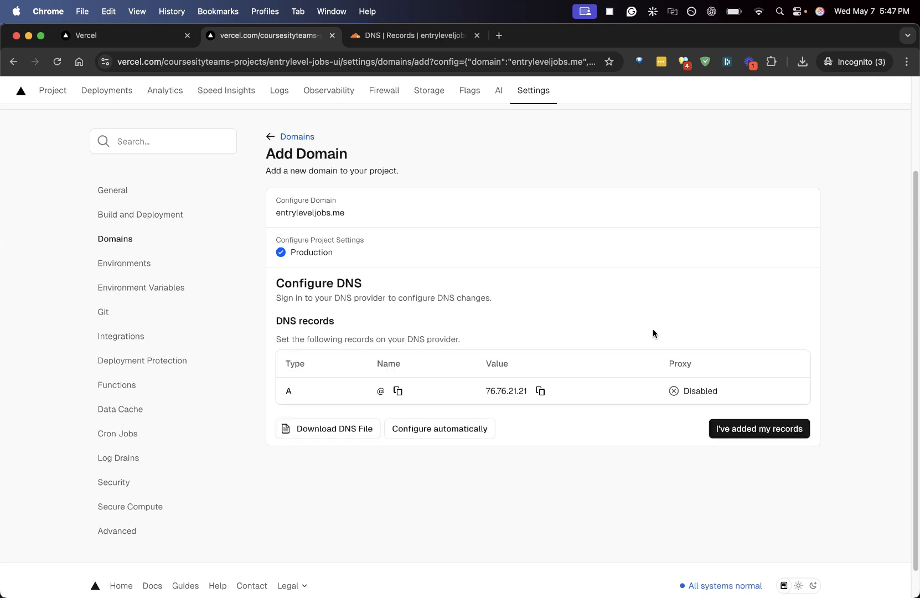
{"action": "scroll", "coordinate": [587, 312], "scroll_direction": "down", "scroll_amount": 1}
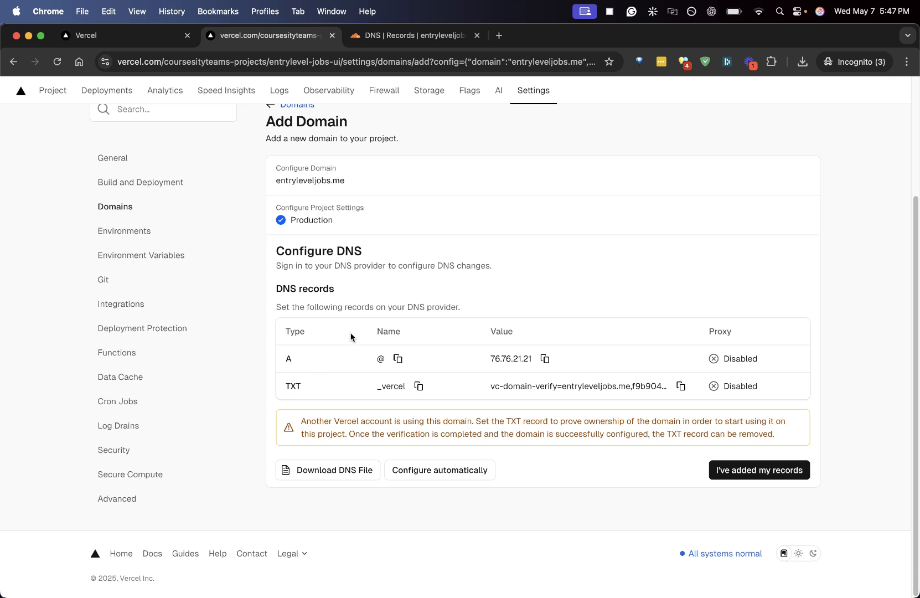
Step: Switch to the Cloudflare DNS records of entryleveljobs.me and start a new A record named @
{"action": "left_click", "coordinate": [406, 36]}
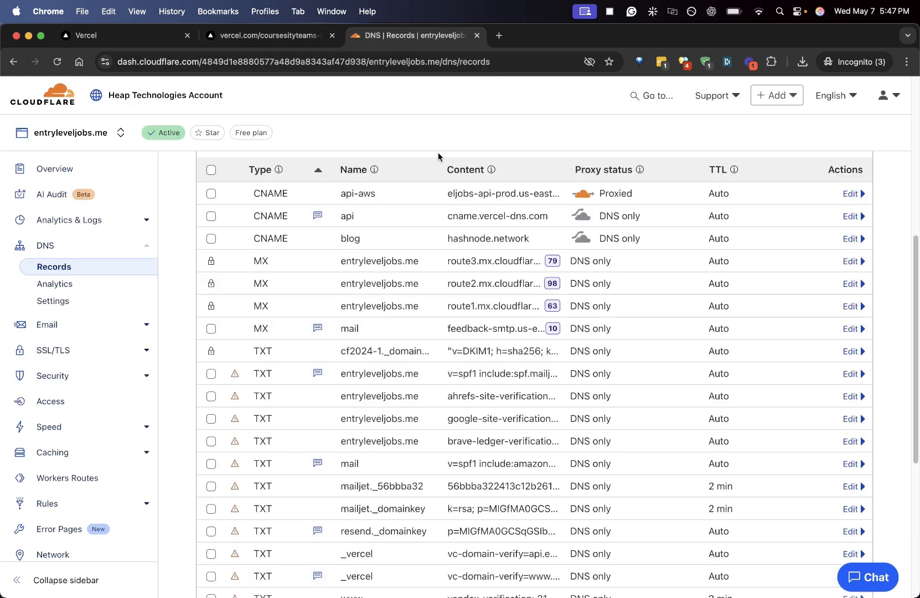
{"action": "scroll", "coordinate": [392, 177], "scroll_direction": "up", "scroll_amount": 5}
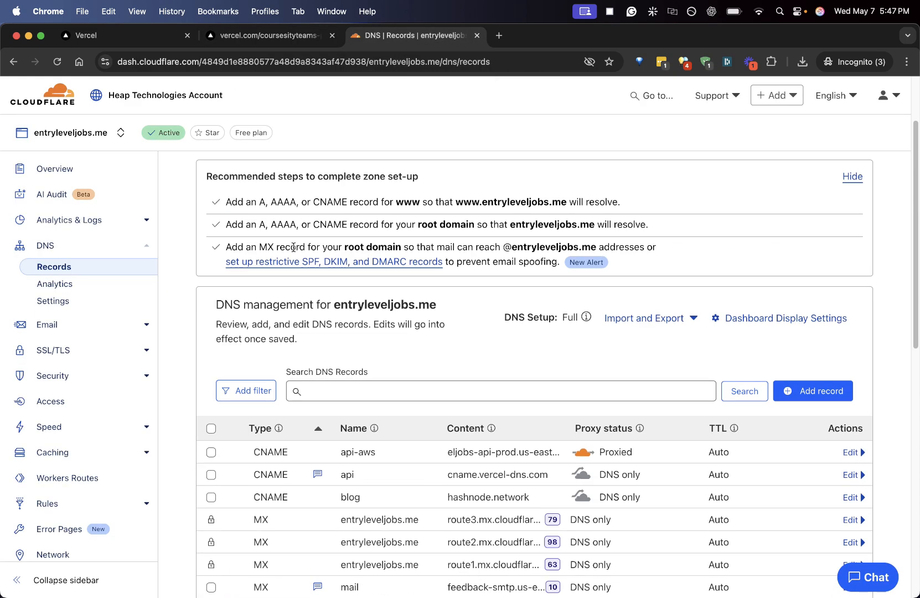
{"action": "left_click", "coordinate": [829, 391]}
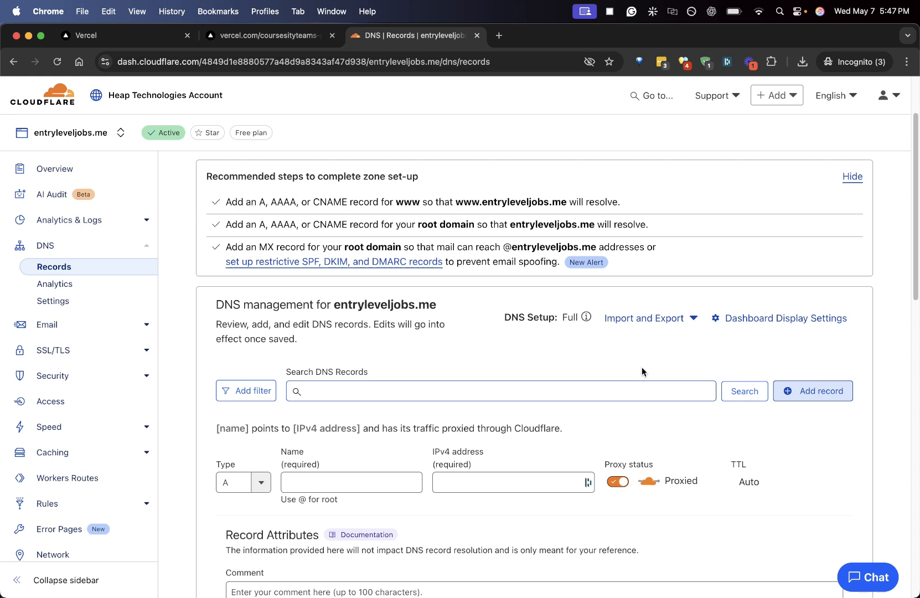
{"action": "scroll", "coordinate": [642, 367], "scroll_direction": "down", "scroll_amount": 4}
{"action": "left_click", "coordinate": [364, 244]}
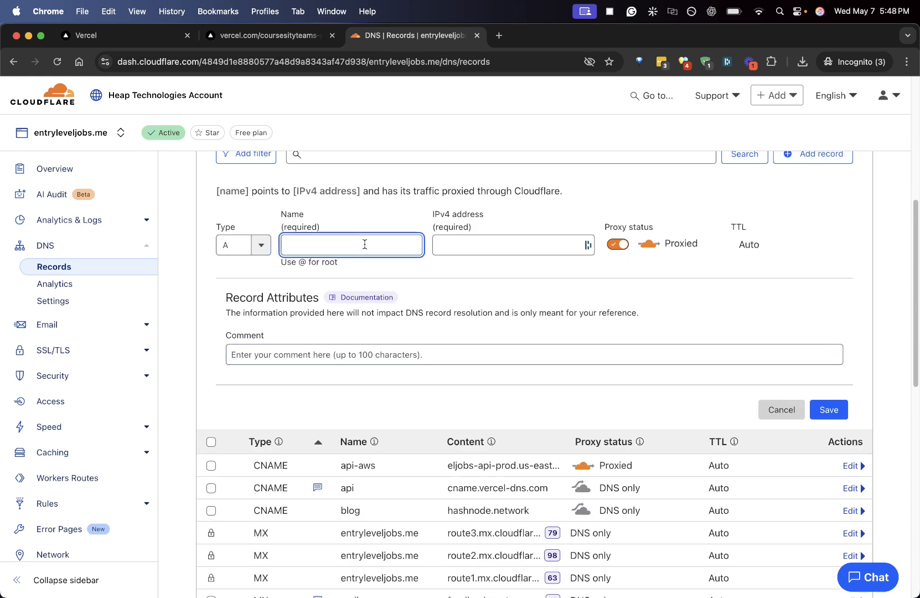
{"action": "type", "text": "@"}
{"action": "left_click", "coordinate": [258, 244]}
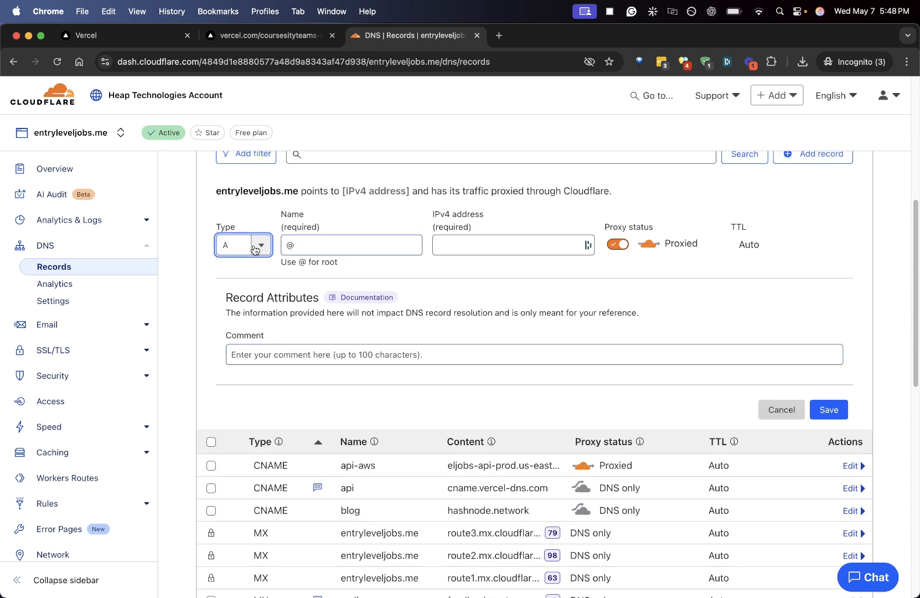
{"action": "left_click", "coordinate": [335, 88]}
Step: Copy the A record value 76.76.21.21 from Vercel into the IPv4 address of the new Cloudflare record
{"action": "left_click", "coordinate": [272, 35]}
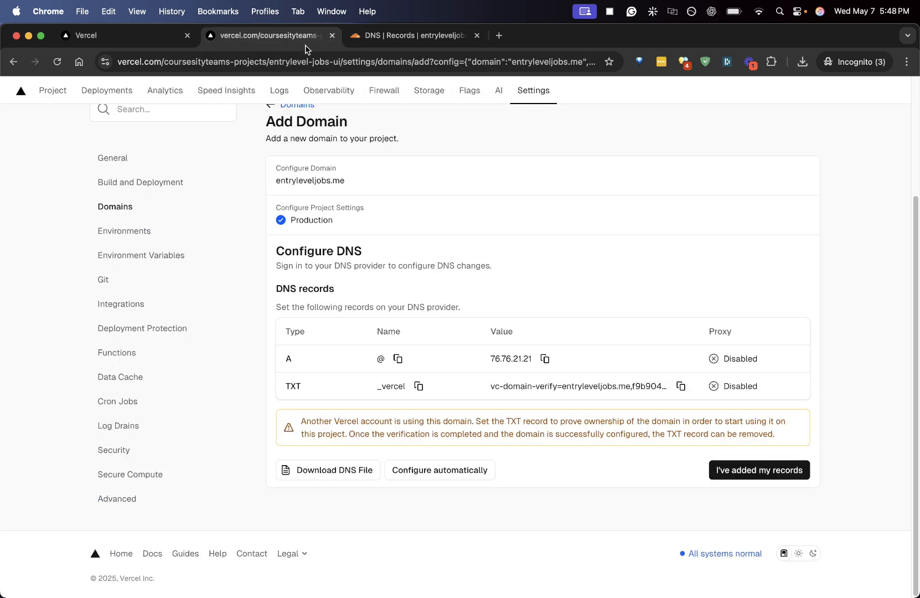
{"action": "left_click", "coordinate": [544, 358]}
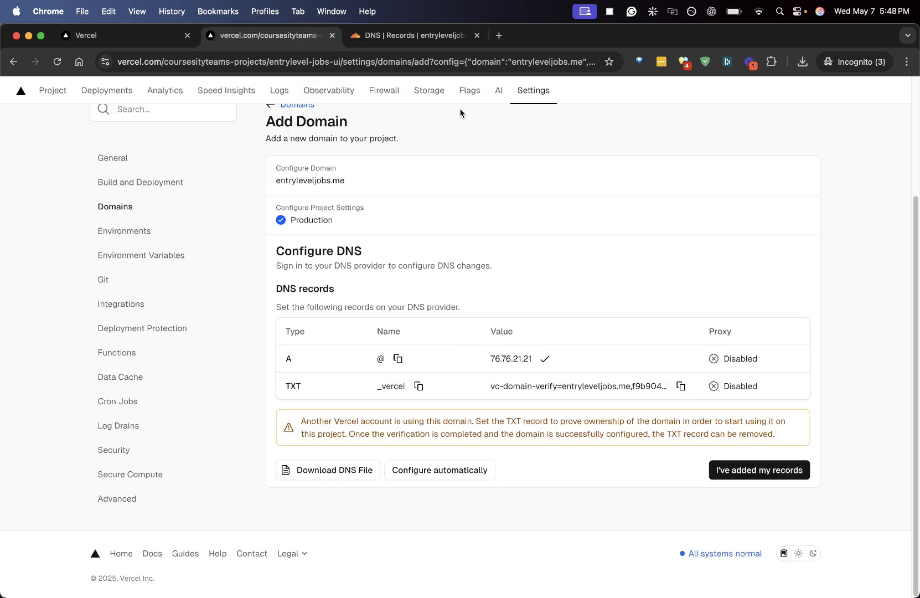
{"action": "left_click", "coordinate": [415, 35]}
{"action": "left_click", "coordinate": [447, 252]}
{"action": "key", "text": "super+v"}
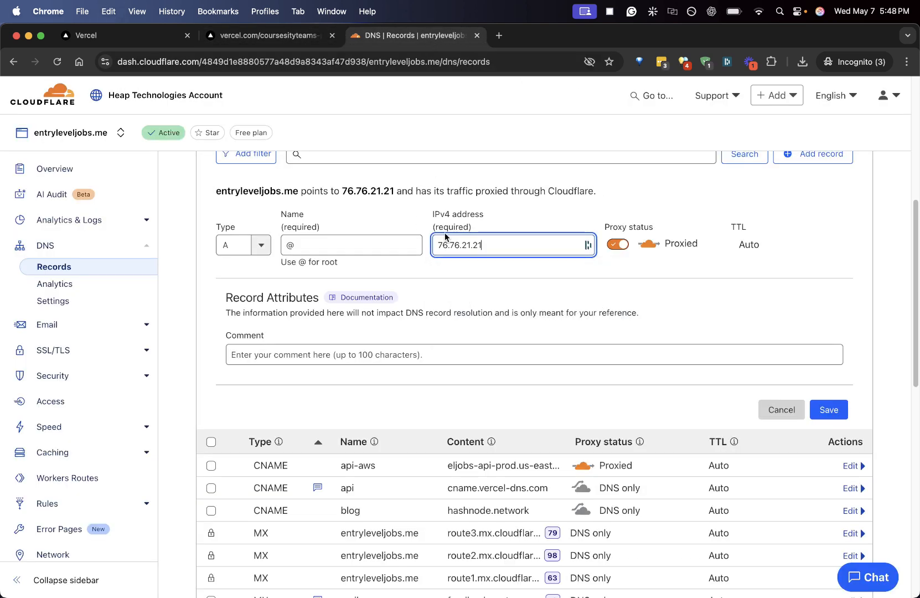
Step: Set the A record's proxy status to DNS only and save the record
{"action": "left_click", "coordinate": [618, 244]}
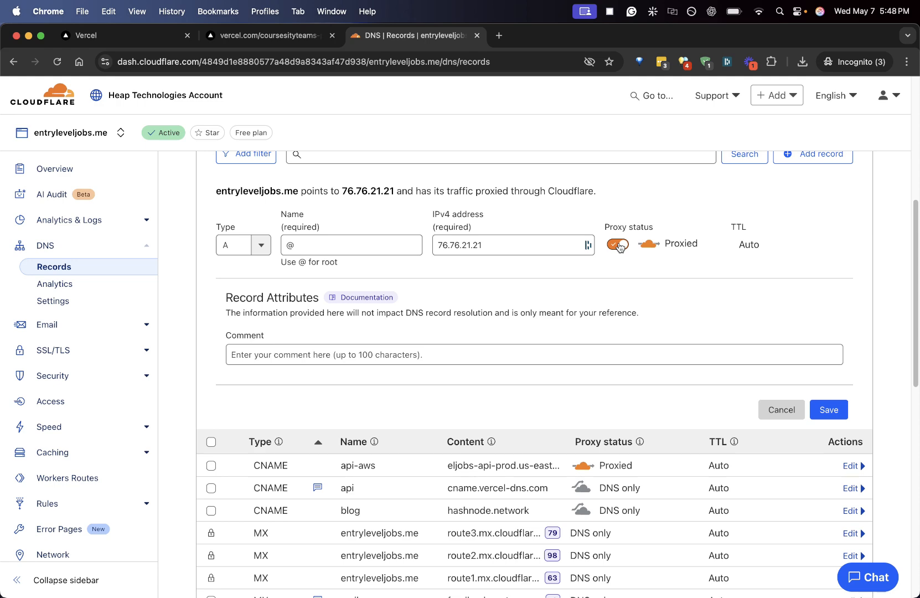
{"action": "scroll", "coordinate": [483, 289], "scroll_direction": "down", "scroll_amount": 3}
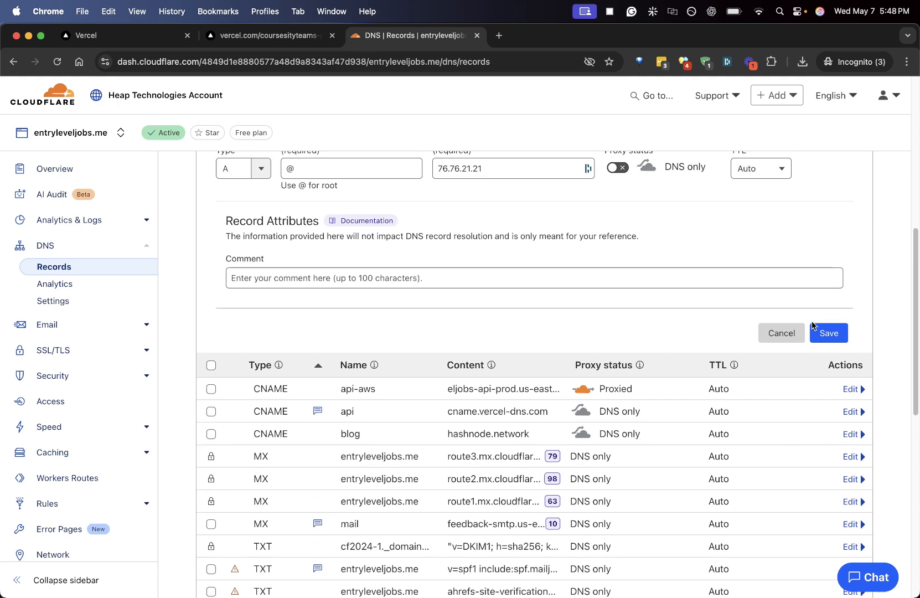
{"action": "left_click", "coordinate": [825, 332]}
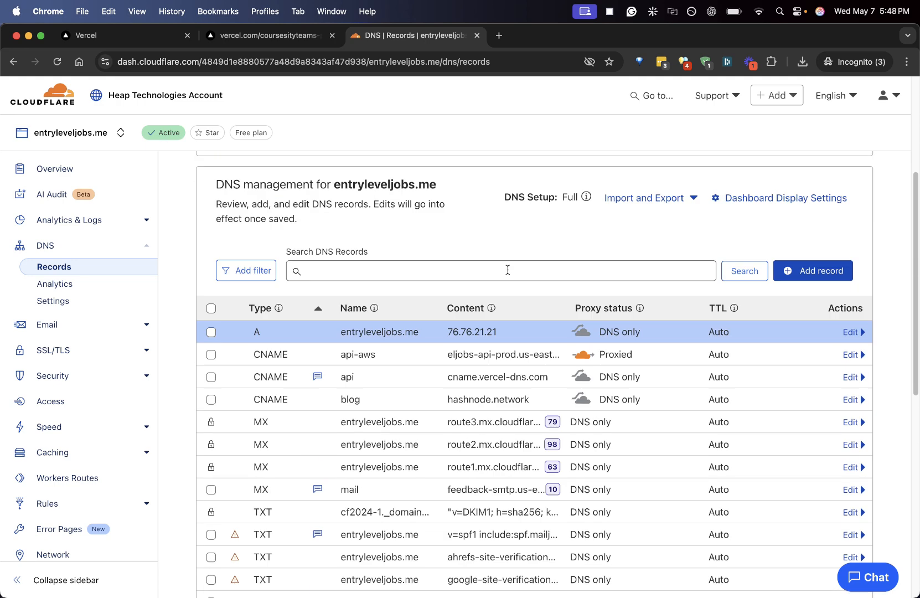
Step: Check the remaining record required by Vercel and start a new TXT record in Cloudflare
{"action": "left_click", "coordinate": [301, 36]}
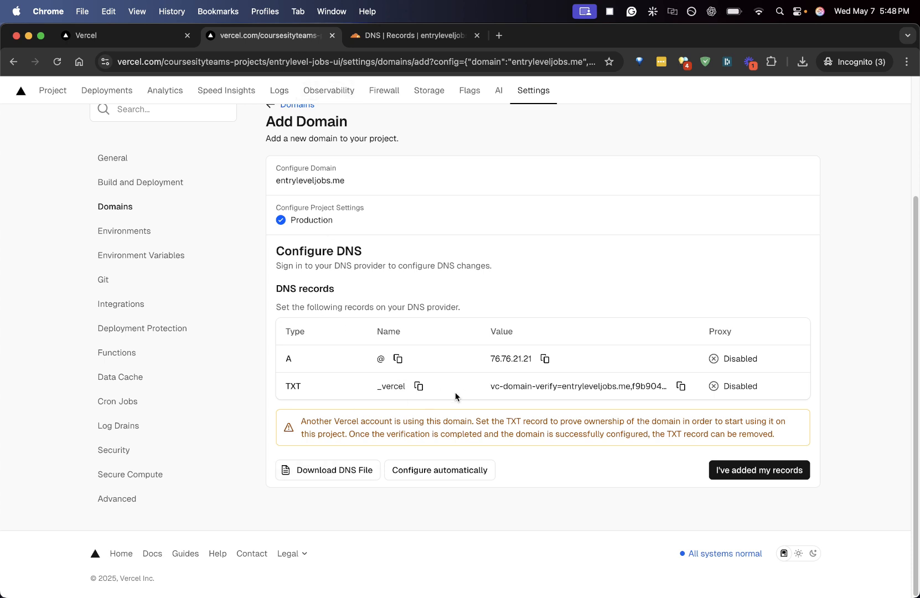
{"action": "left_click", "coordinate": [418, 33]}
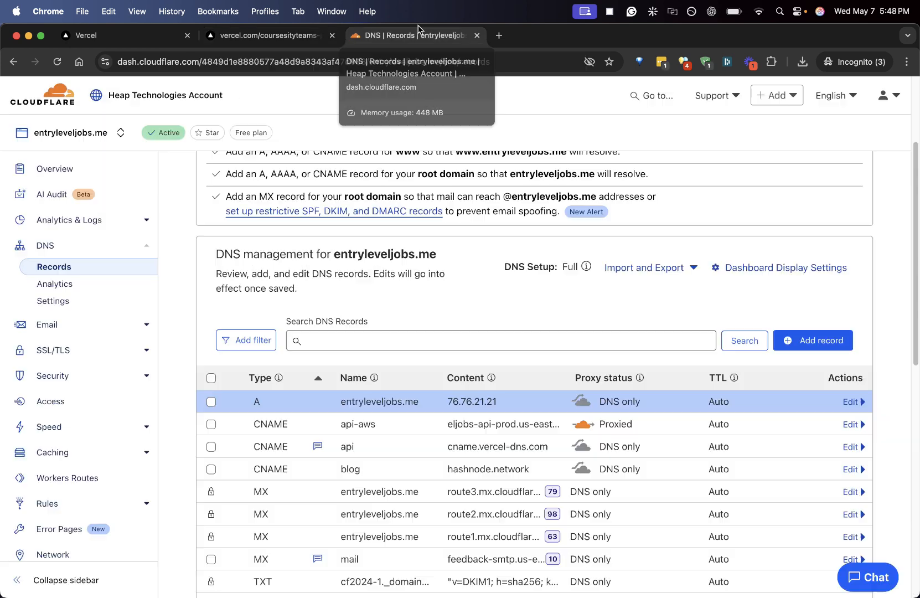
{"action": "left_click", "coordinate": [811, 341]}
{"action": "left_click", "coordinate": [260, 435]}
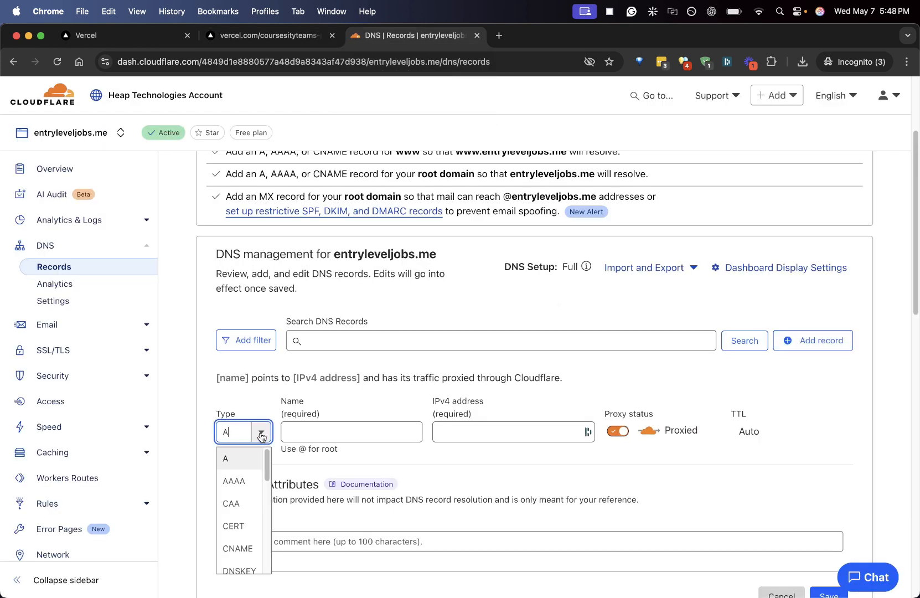
{"action": "scroll", "coordinate": [236, 498], "scroll_direction": "down", "scroll_amount": 6}
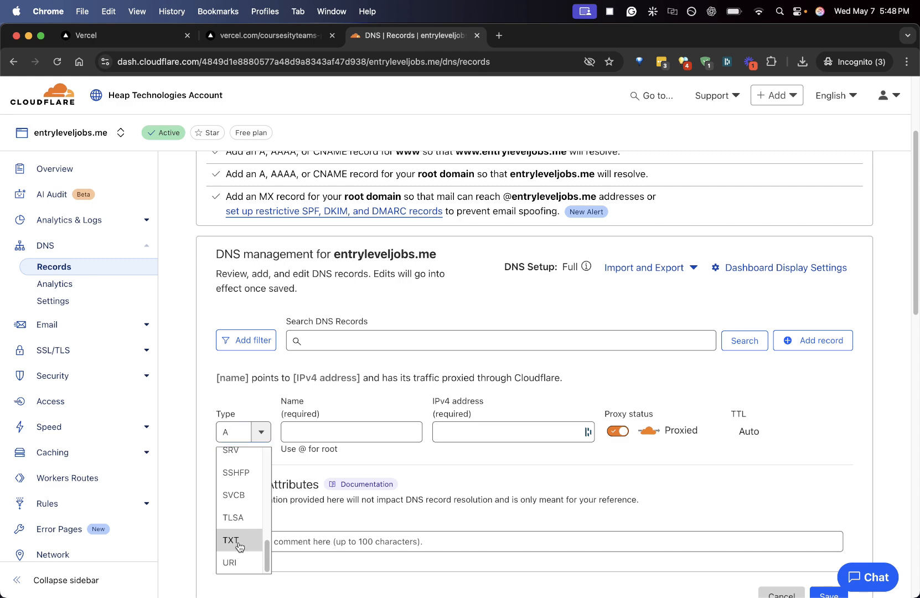
{"action": "left_click", "coordinate": [239, 547]}
Step: Copy the TXT record name _vercel from Vercel into the name of the new Cloudflare record
{"action": "left_click", "coordinate": [291, 36]}
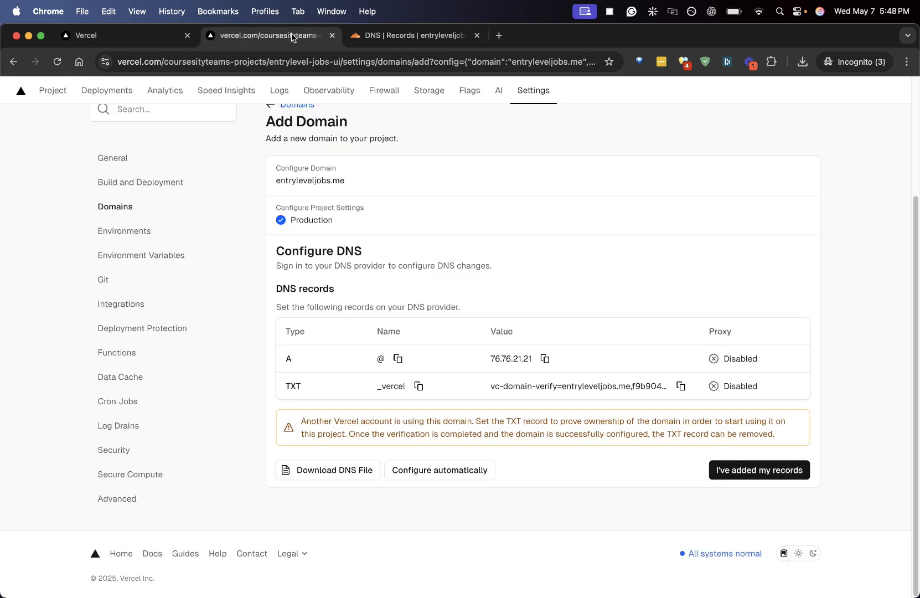
{"action": "left_click", "coordinate": [421, 387]}
{"action": "left_click", "coordinate": [415, 35]}
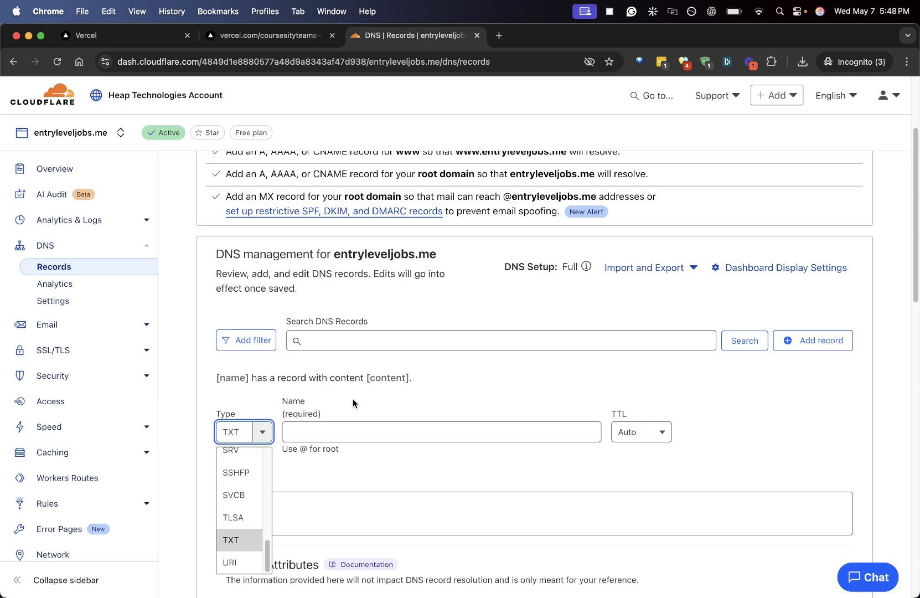
{"action": "left_click", "coordinate": [332, 432]}
{"action": "key", "text": "cmd+v"}
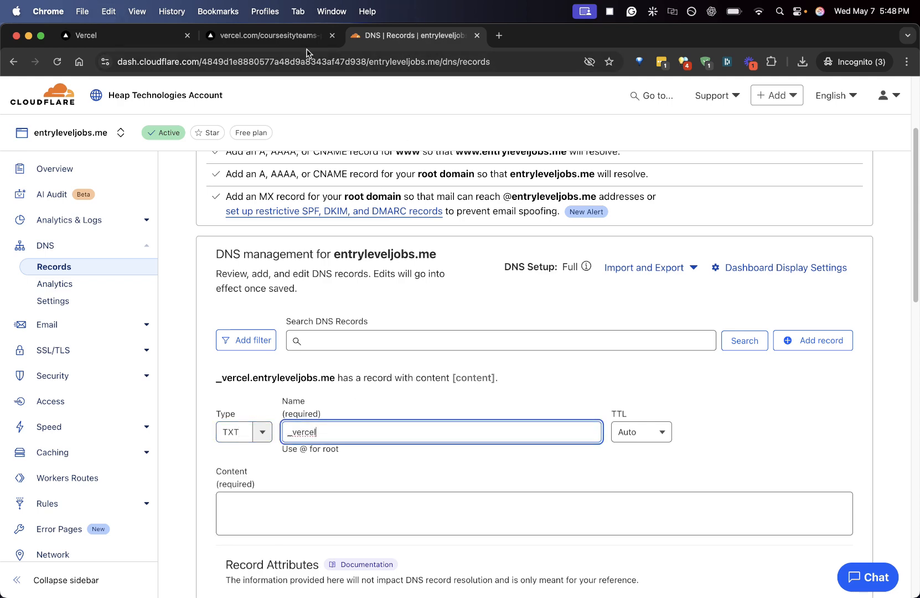
Step: Copy the domain verification token from Vercel into the TXT record's content in Cloudflare and save the record
{"action": "left_click", "coordinate": [272, 35]}
{"action": "left_click", "coordinate": [681, 386]}
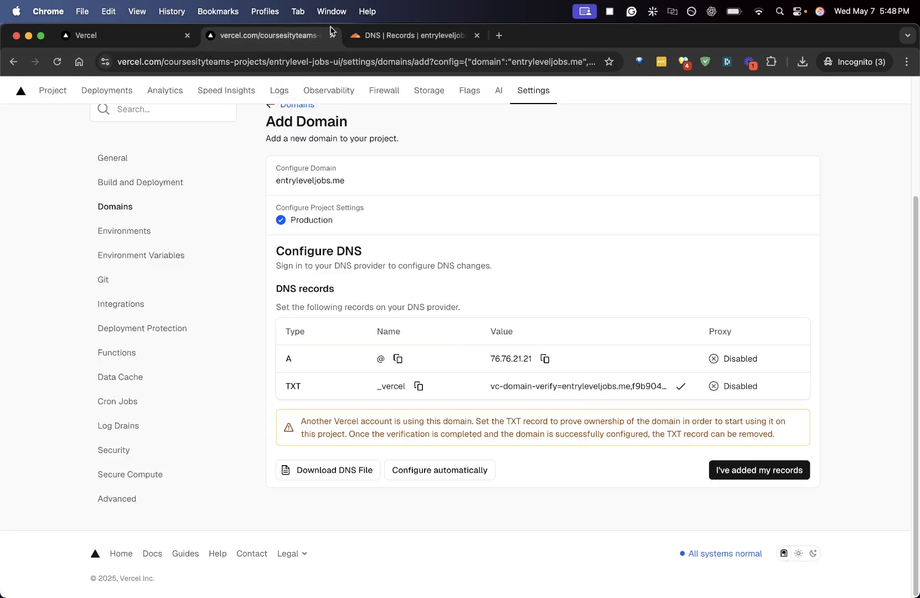
{"action": "left_click", "coordinate": [365, 35]}
{"action": "left_click", "coordinate": [255, 516]}
{"action": "key", "text": "super+v"}
{"action": "scroll", "coordinate": [321, 476], "scroll_direction": "down", "scroll_amount": 10}
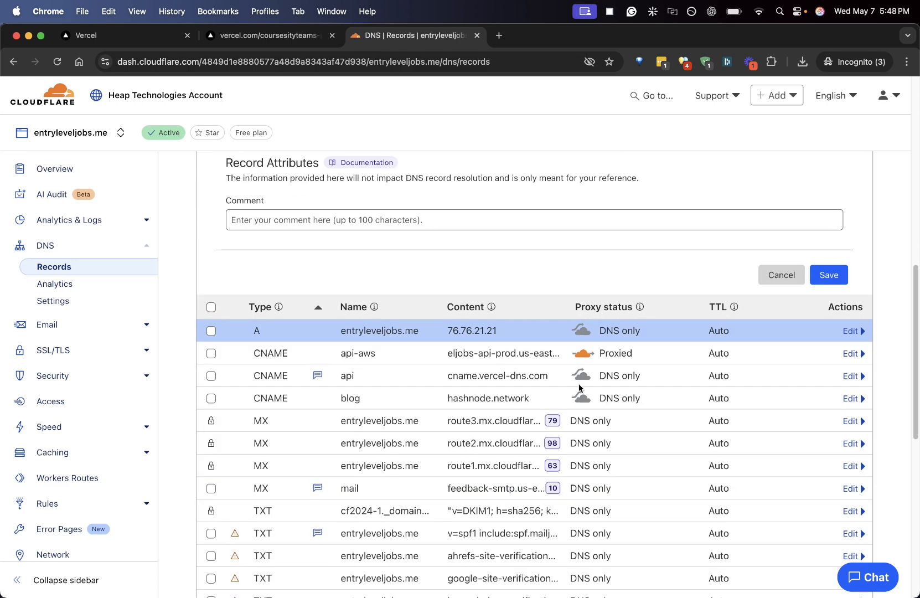
{"action": "scroll", "coordinate": [845, 309], "scroll_direction": "up", "scroll_amount": 1}
{"action": "left_click", "coordinate": [830, 296]}
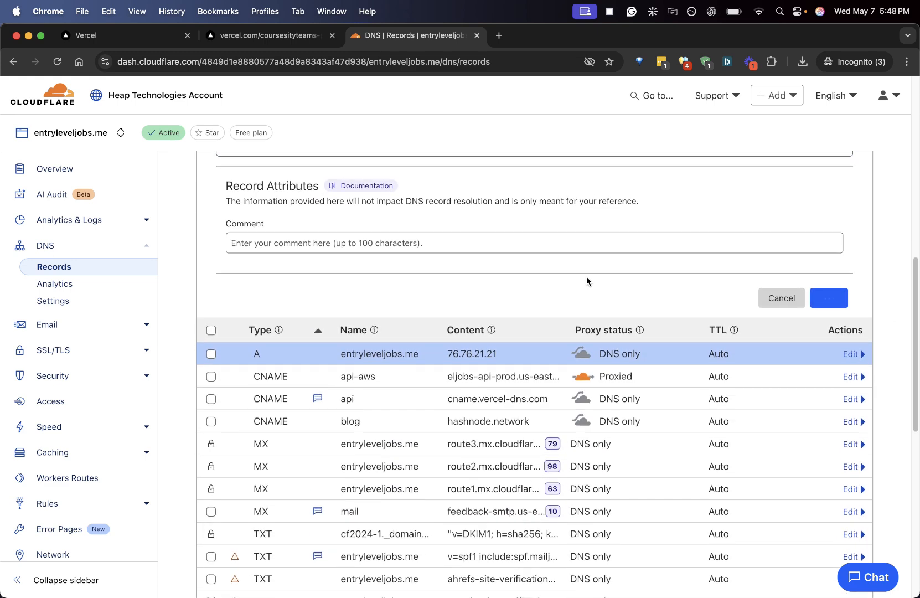
{"action": "scroll", "coordinate": [587, 276], "scroll_direction": "up", "scroll_amount": 1}
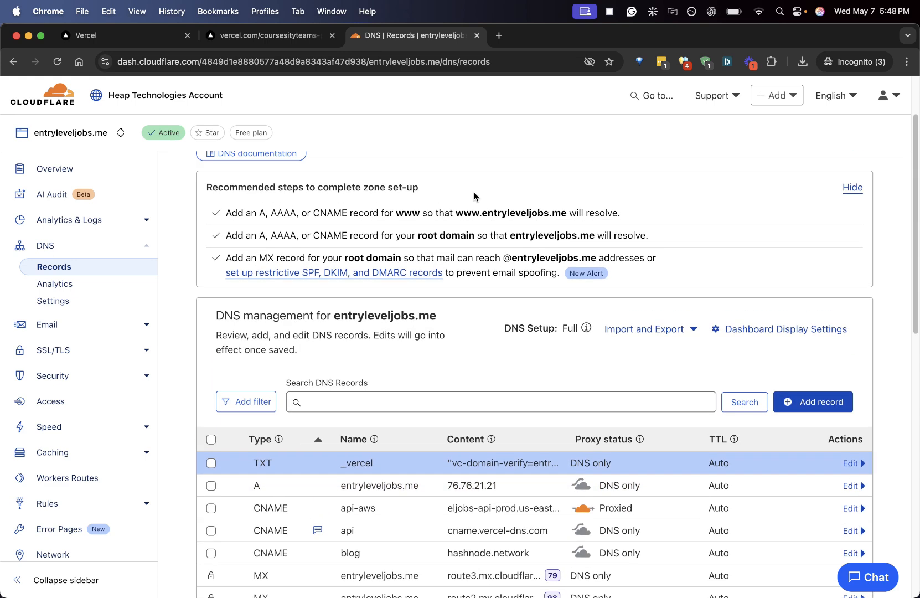
Step: Return to Vercel and confirm that the DNS records for entryleveljobs.me have been added
{"action": "left_click", "coordinate": [268, 35]}
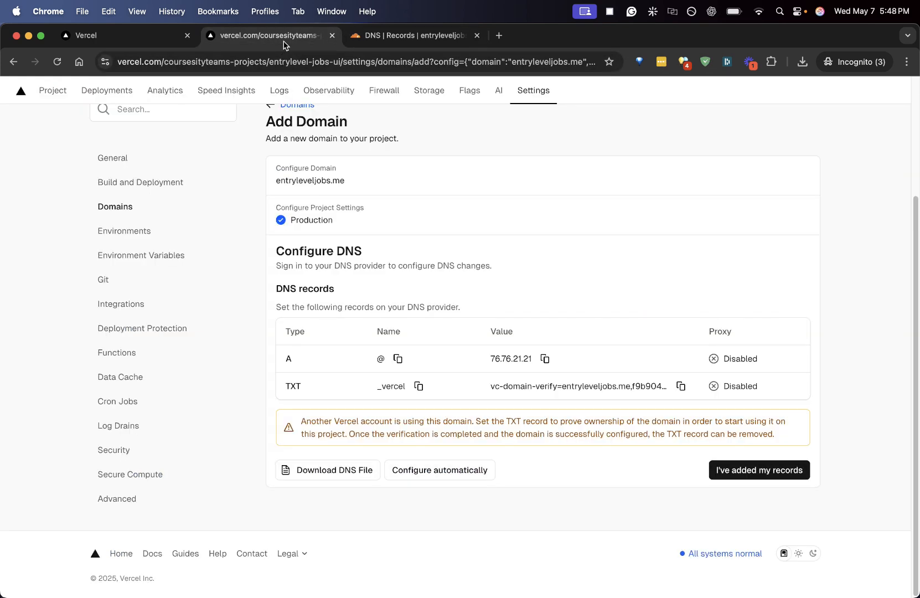
{"action": "left_click", "coordinate": [742, 472]}
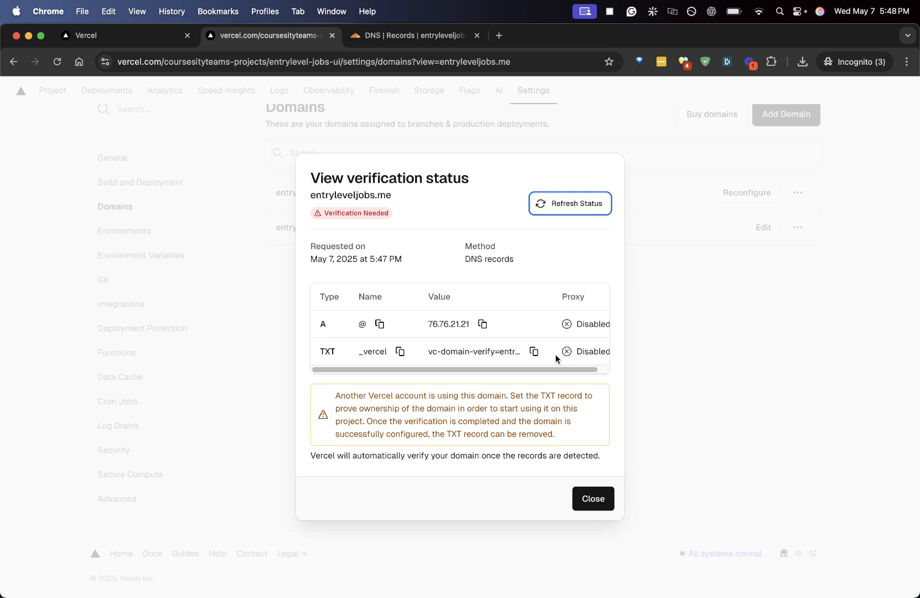
Step: Refresh the verification status of entryleveljobs.me, close the status dialog, and open the domain to check the live site
{"action": "left_click", "coordinate": [549, 212]}
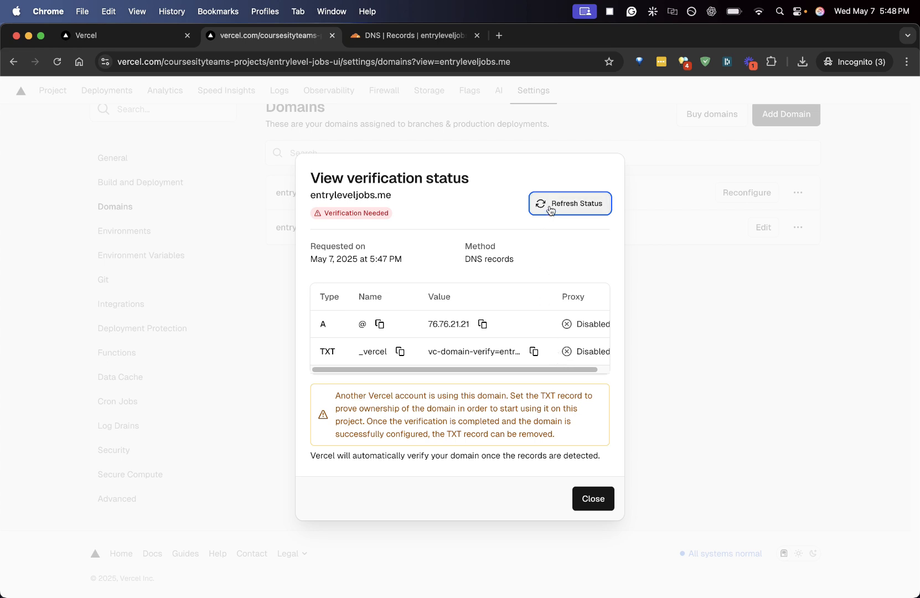
{"action": "left_click", "coordinate": [550, 209]}
{"action": "left_click", "coordinate": [550, 209]}
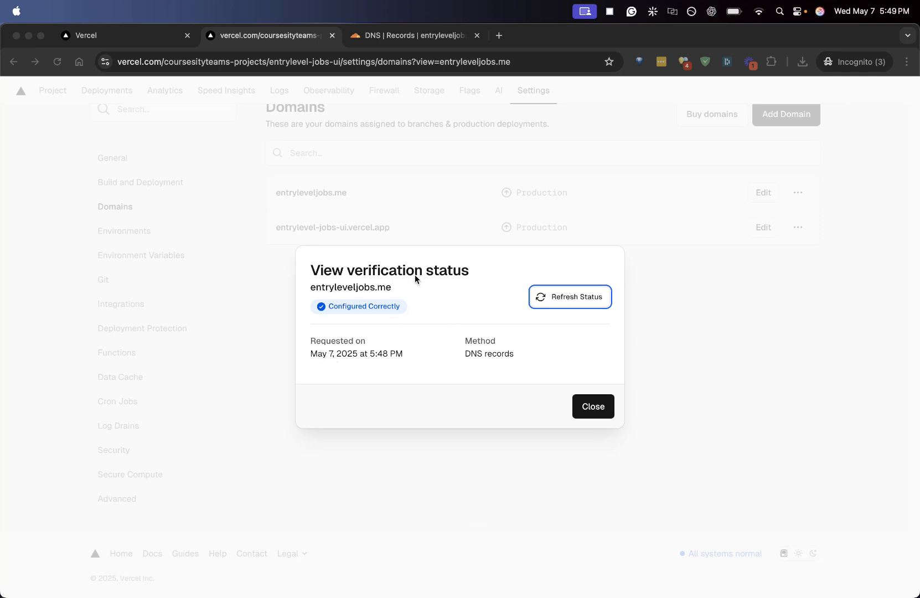
{"action": "left_click", "coordinate": [598, 410]}
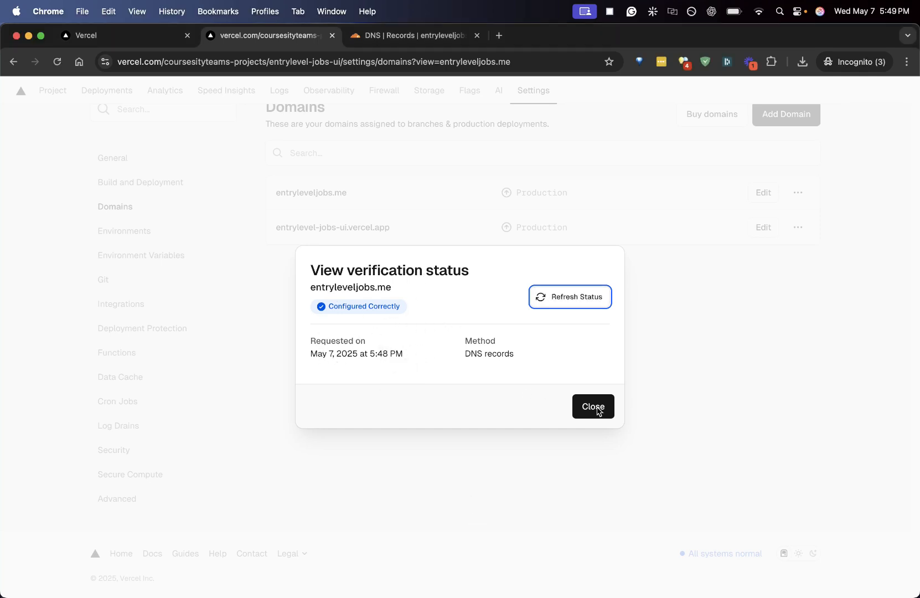
{"action": "left_click", "coordinate": [598, 411]}
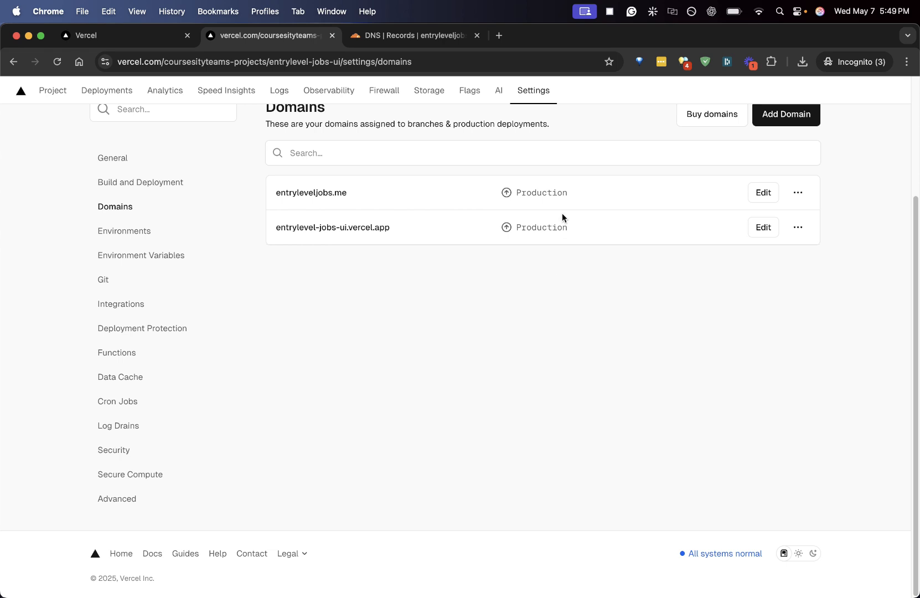
{"action": "left_click", "coordinate": [307, 197]}
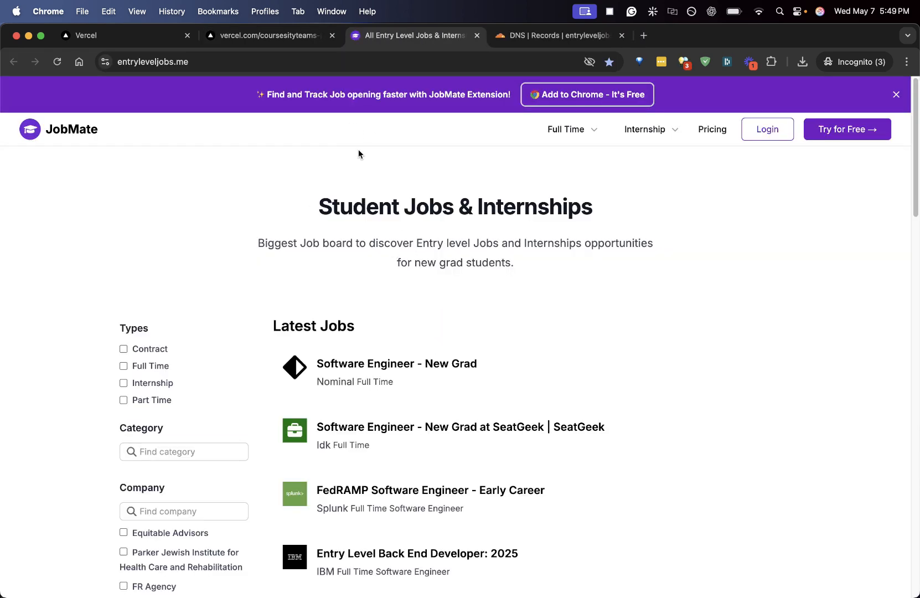
{"action": "left_click", "coordinate": [280, 39]}
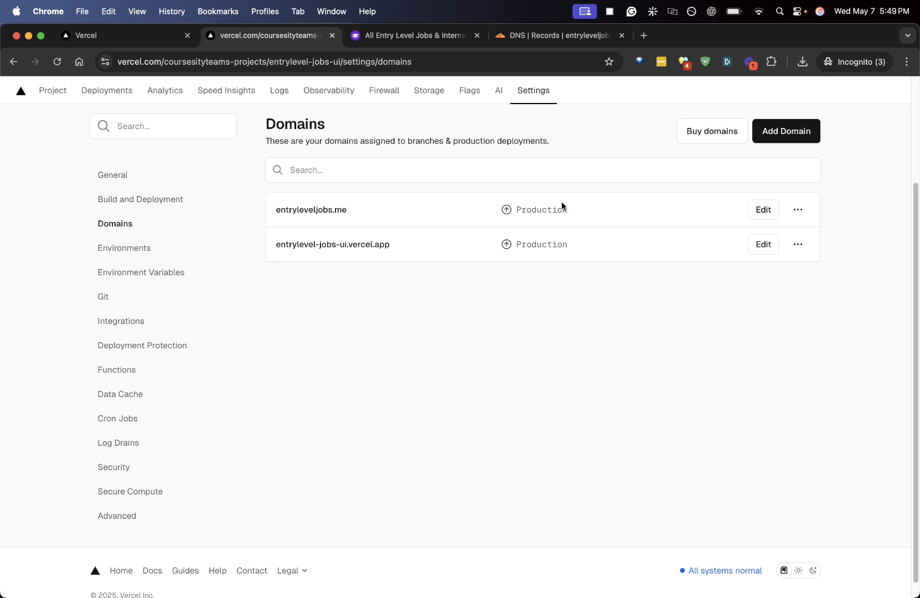
{"action": "left_click", "coordinate": [793, 139]}
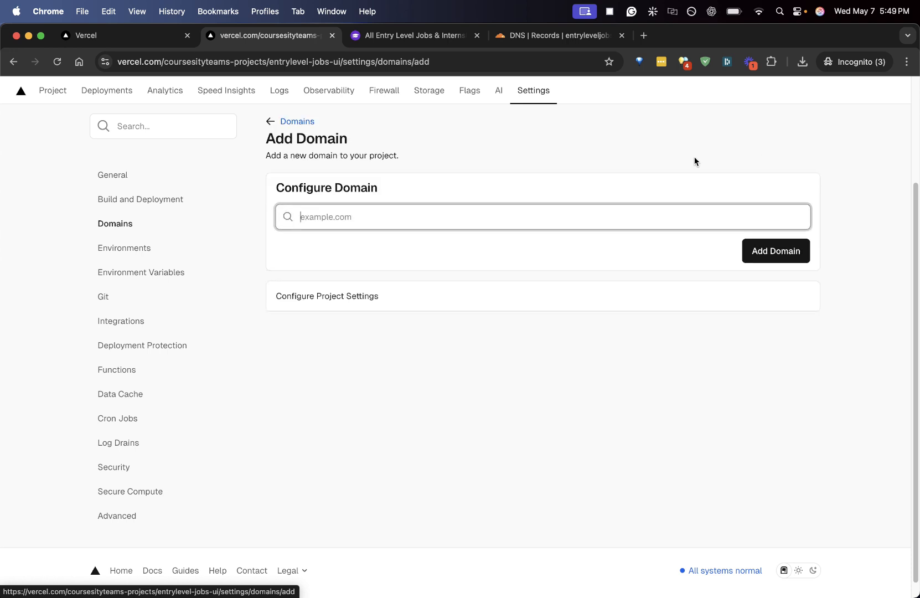
{"action": "type", "text": "www"}
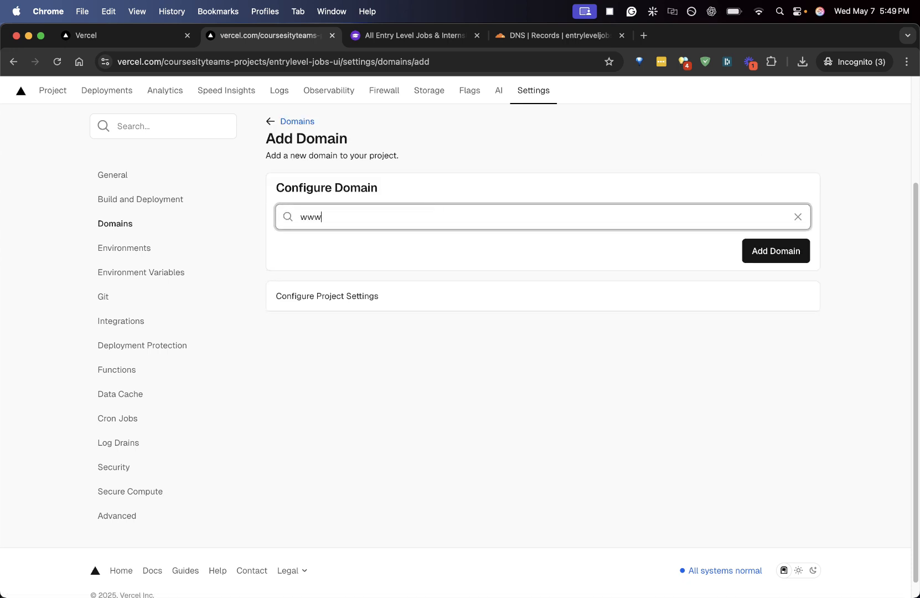
{"action": "type", "text": ".entryleveljobs.me"}
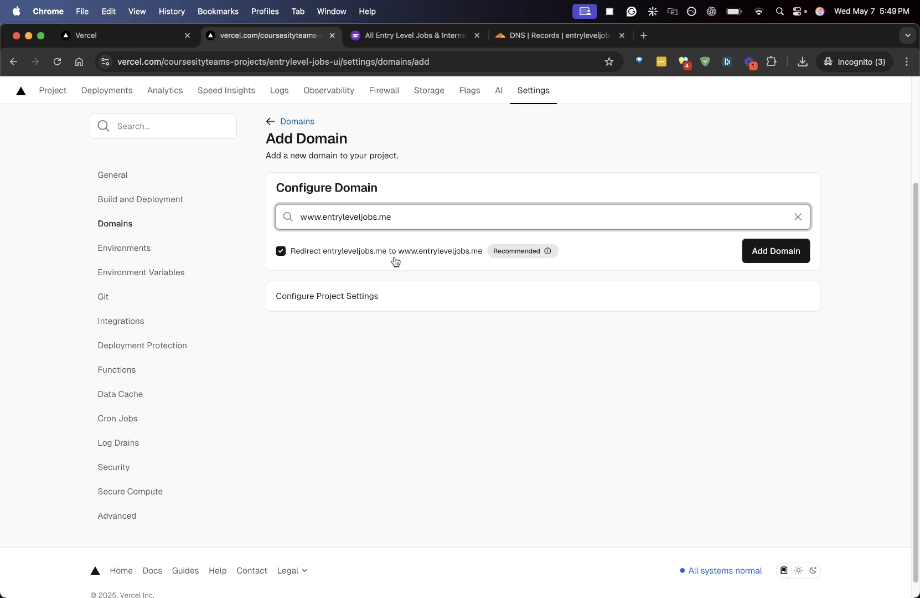
{"action": "left_click", "coordinate": [280, 251]}
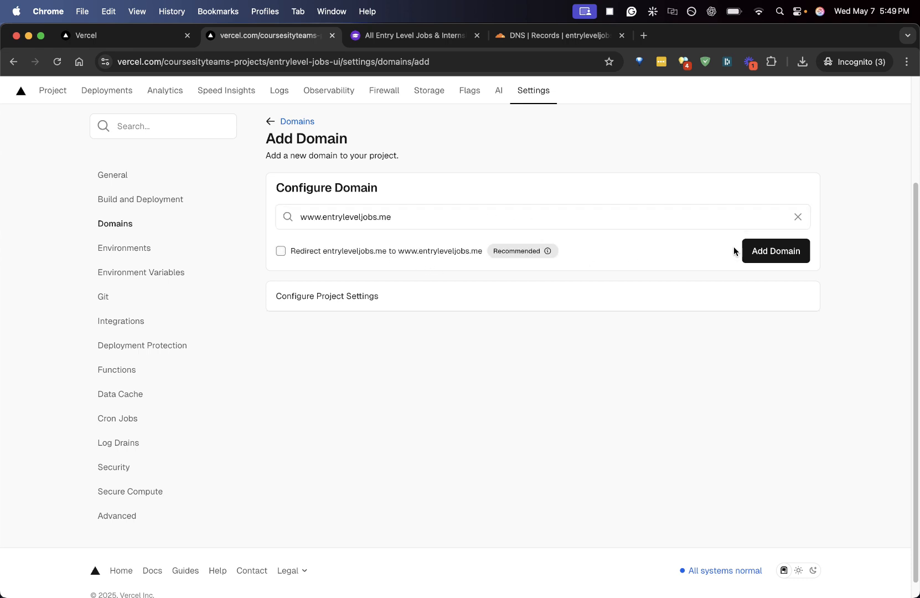
{"action": "left_click", "coordinate": [757, 253]}
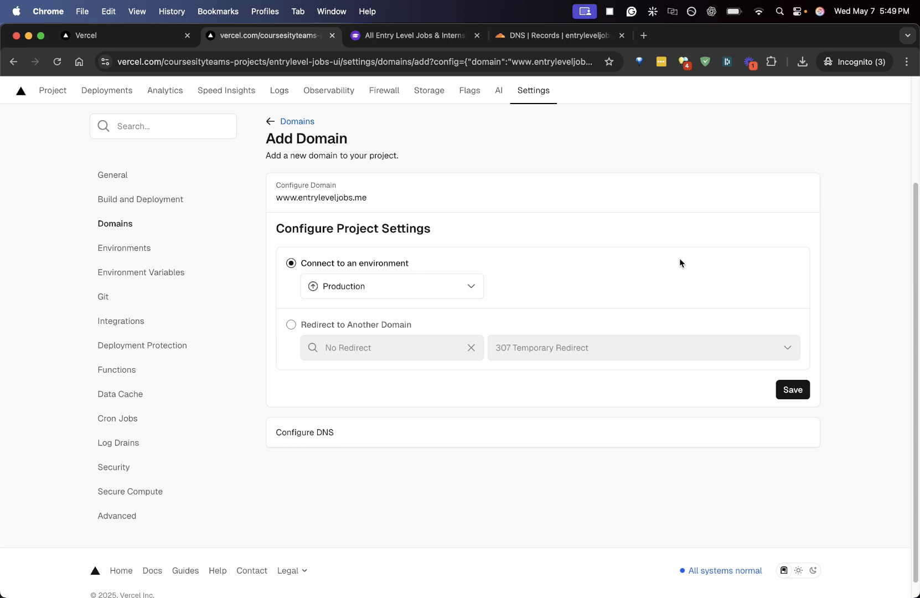
{"action": "left_click", "coordinate": [371, 325]}
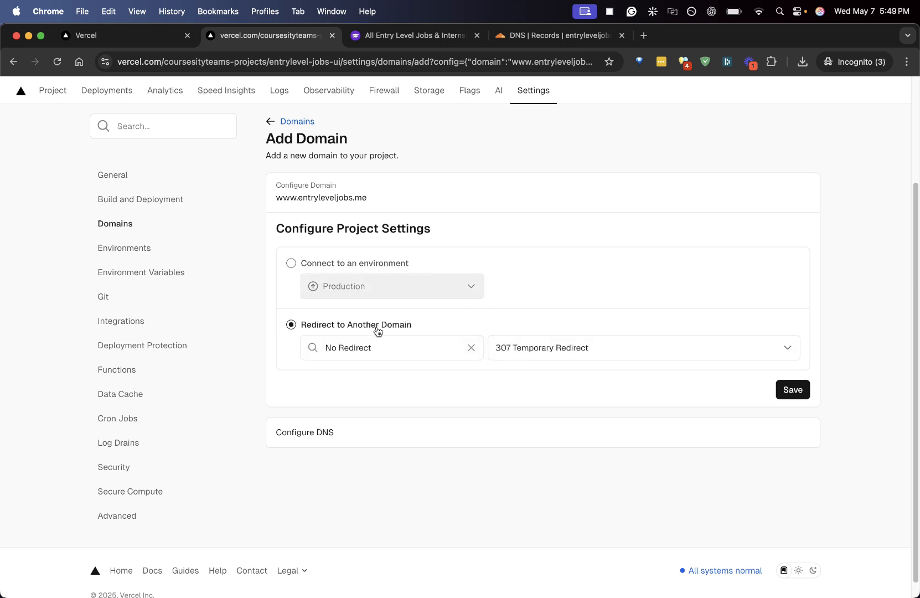
{"action": "left_click", "coordinate": [431, 349]}
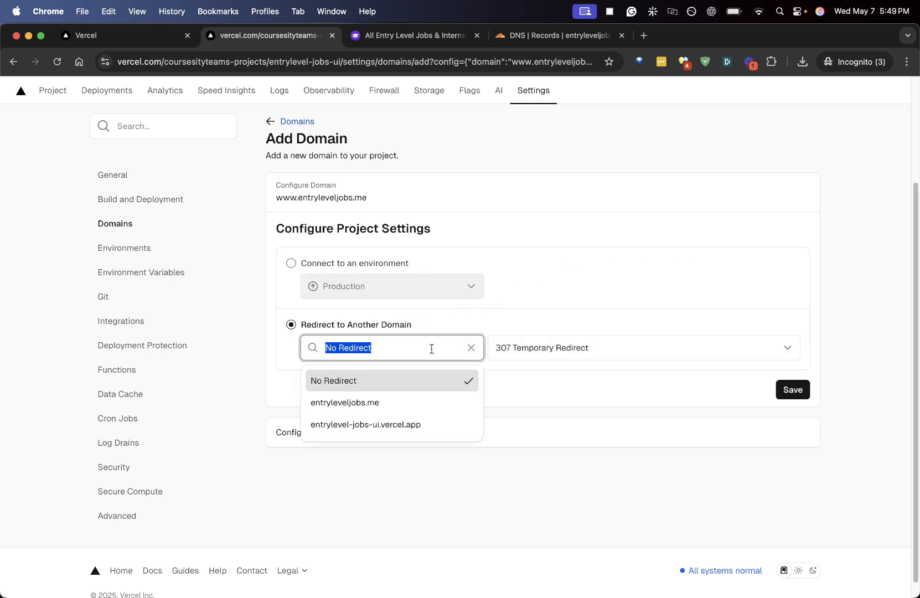
{"action": "left_click", "coordinate": [398, 403]}
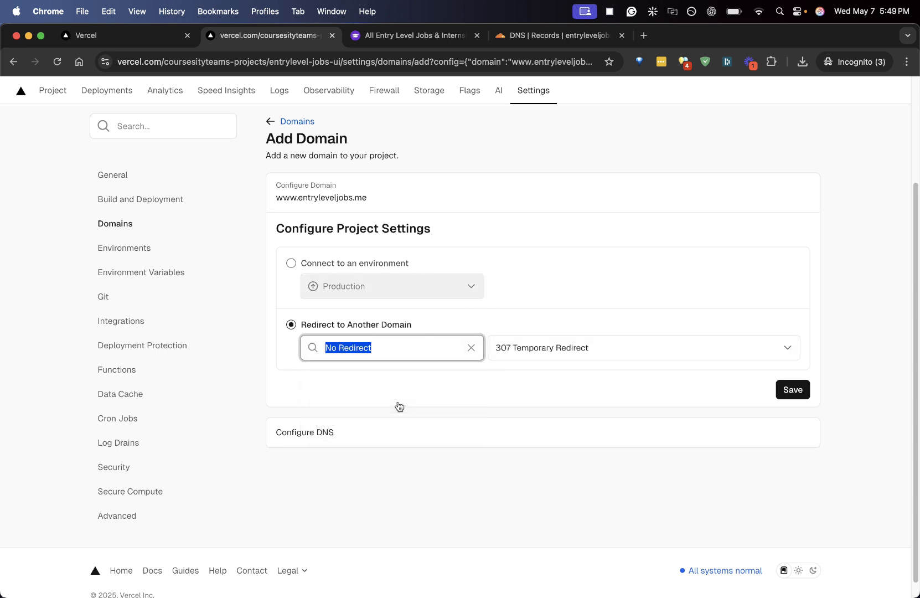
{"action": "left_click", "coordinate": [528, 358]}
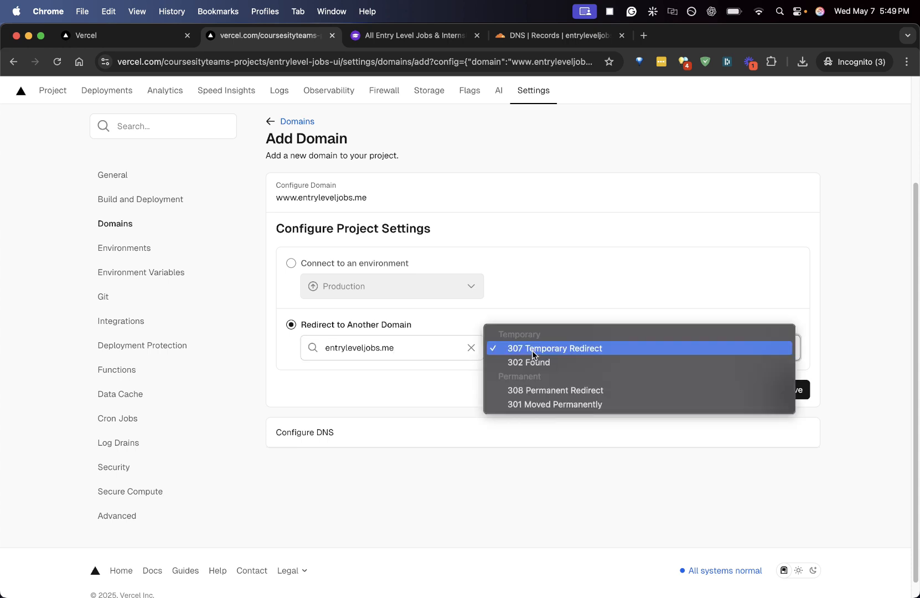
{"action": "left_click", "coordinate": [538, 389]}
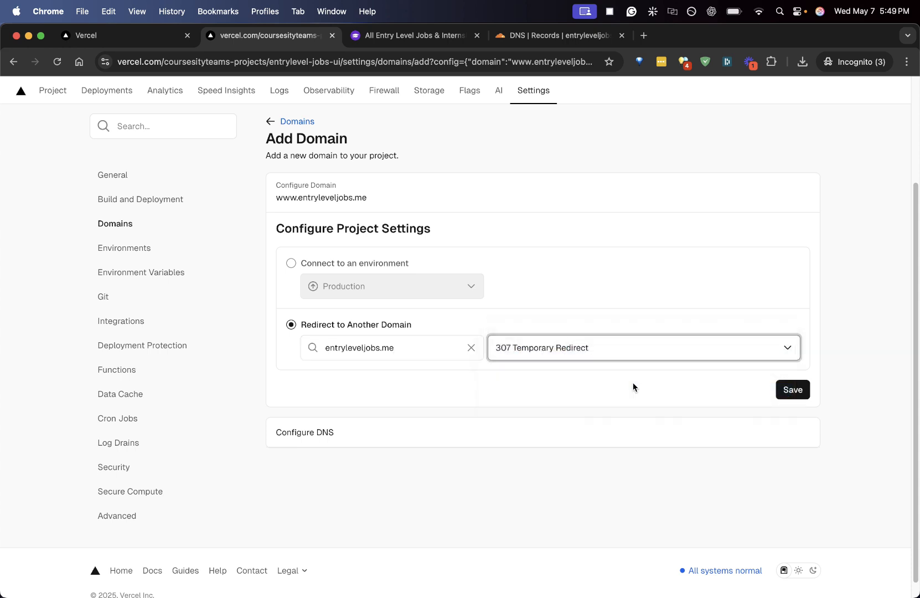
{"action": "left_click", "coordinate": [792, 388]}
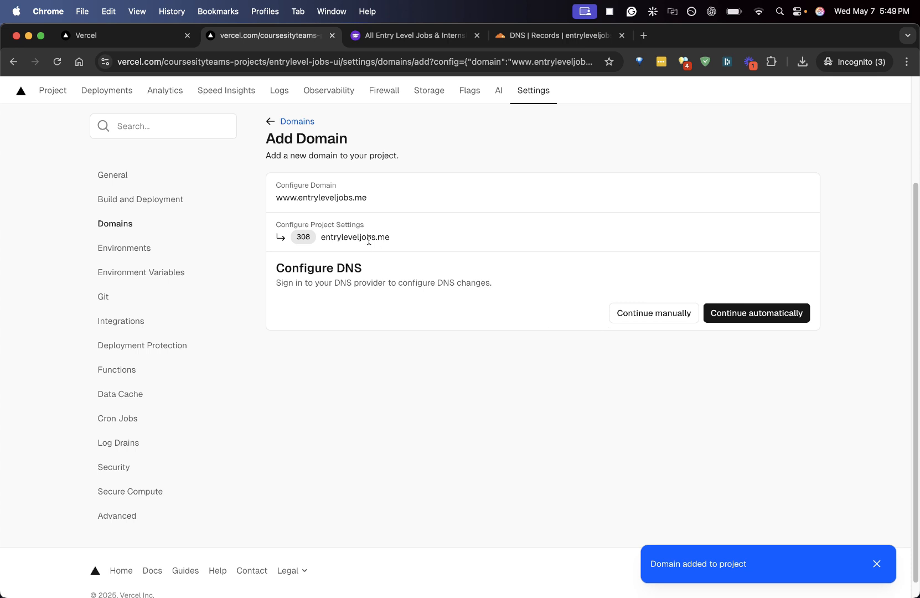
Step: Continue the DNS configuration manually and copy the name www of the required CNAME record
{"action": "left_click", "coordinate": [669, 313]}
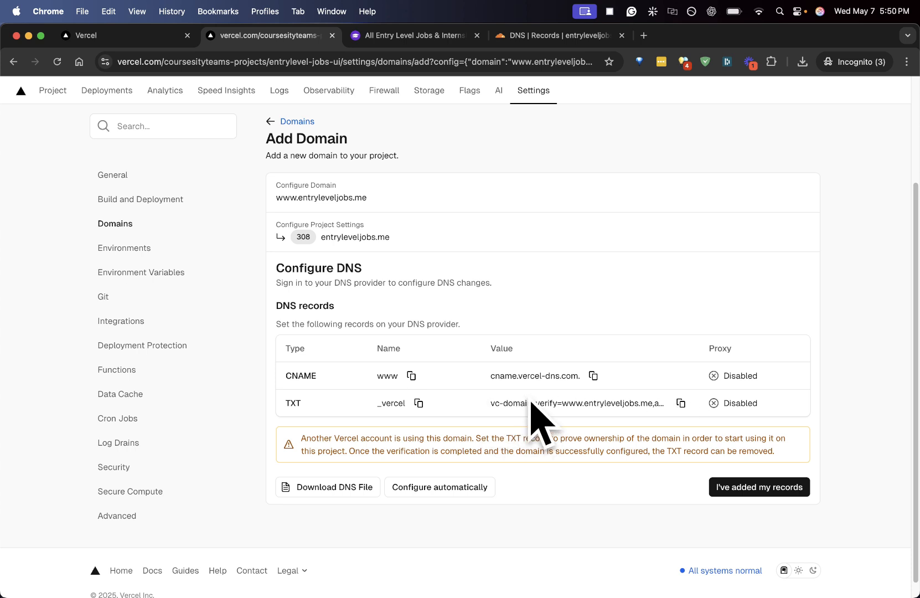
{"action": "double_click", "coordinate": [292, 376]}
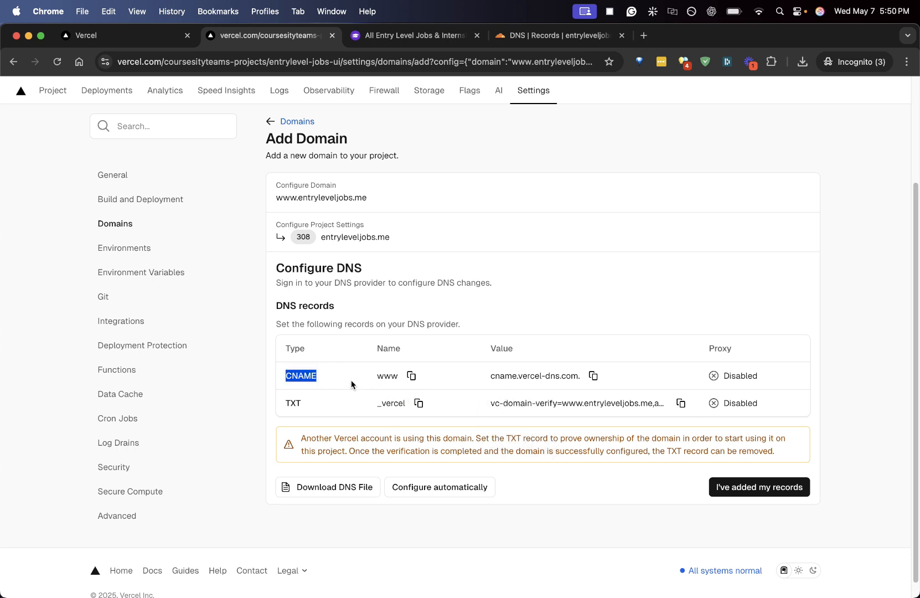
{"action": "left_click", "coordinate": [410, 376]}
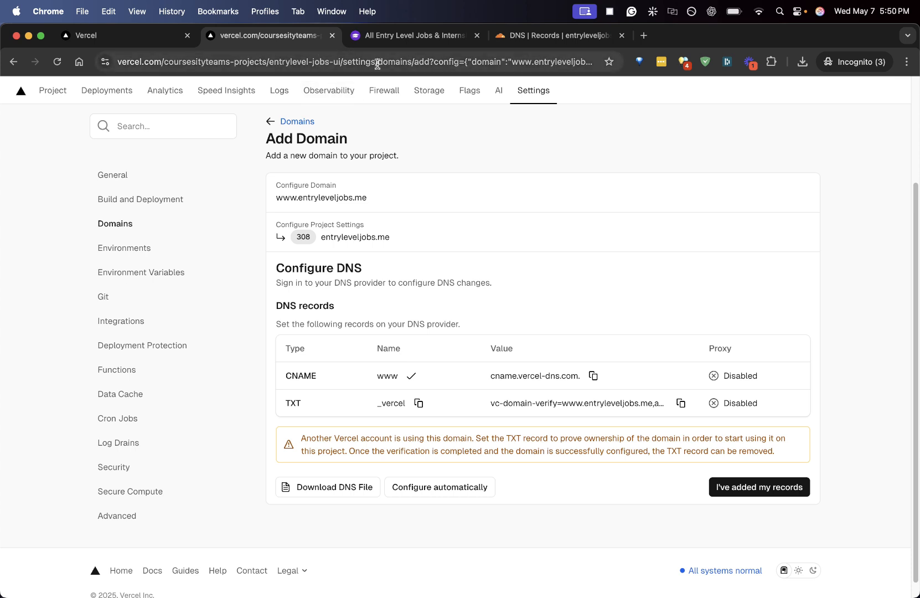
Step: Switch to Cloudflare and start a new CNAME record named www for entryleveljobs.me
{"action": "left_click", "coordinate": [544, 37]}
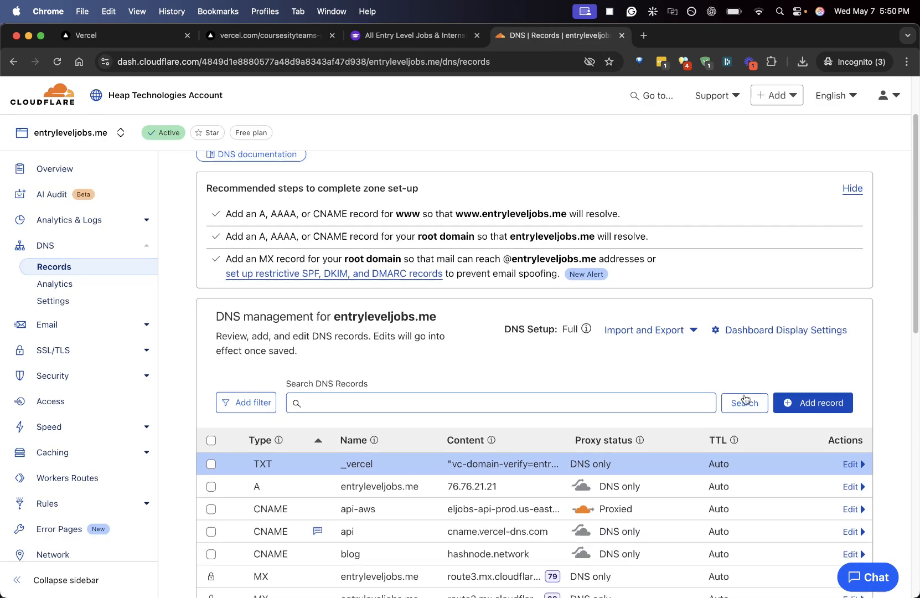
{"action": "left_click", "coordinate": [813, 402]}
{"action": "left_click", "coordinate": [248, 494]}
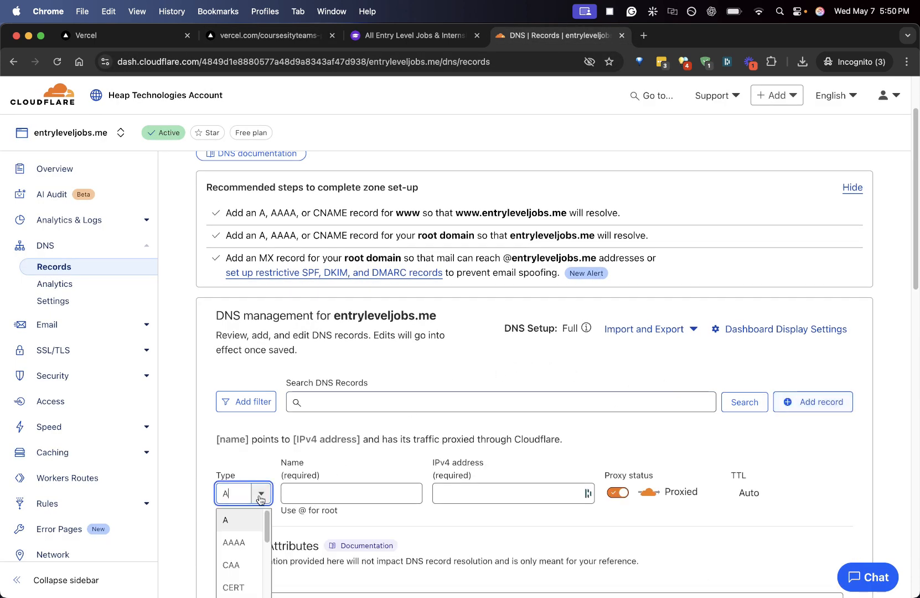
{"action": "scroll", "coordinate": [243, 578], "scroll_direction": "down", "scroll_amount": 2}
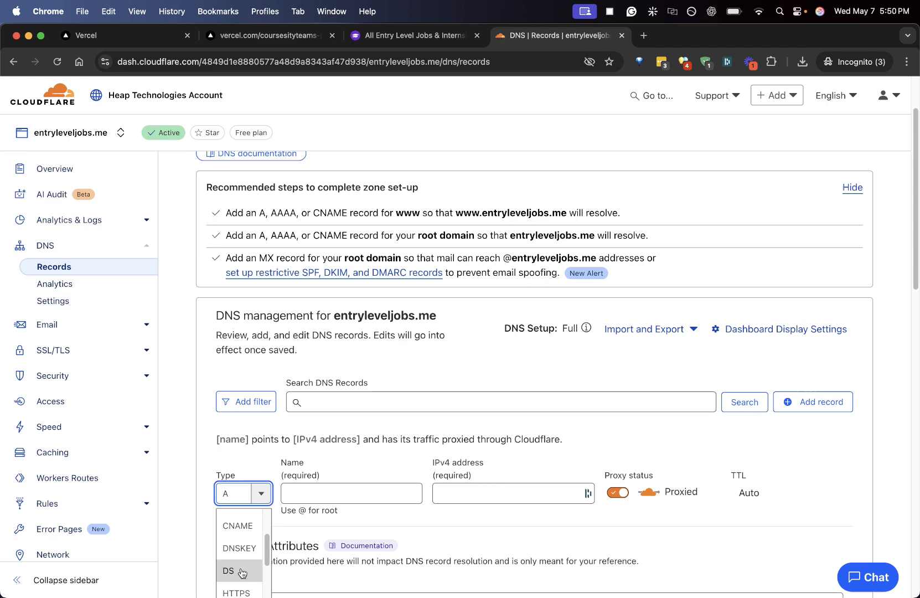
{"action": "left_click", "coordinate": [238, 525]}
{"action": "scroll", "coordinate": [469, 437], "scroll_direction": "down", "scroll_amount": 3}
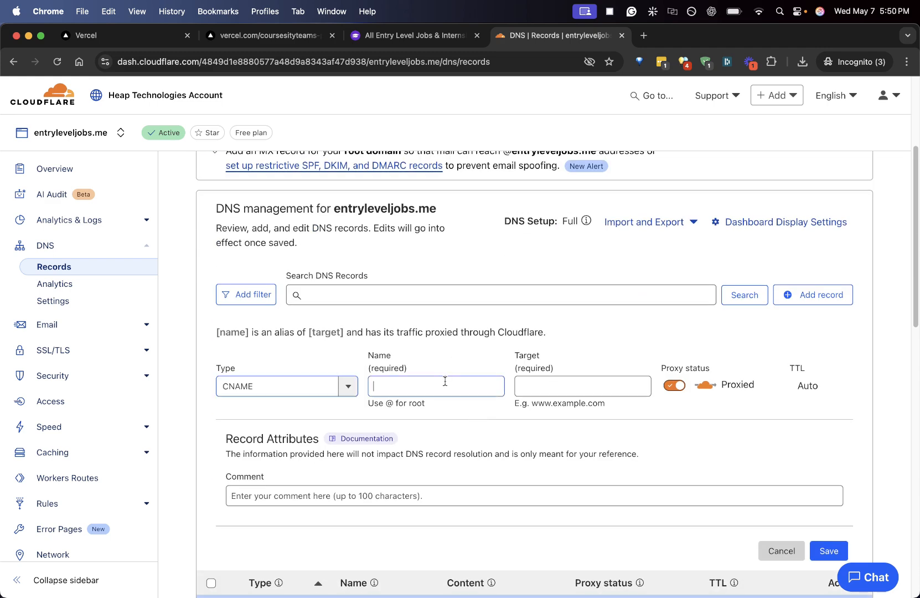
{"action": "left_click", "coordinate": [444, 381]}
{"action": "type", "text": "www"}
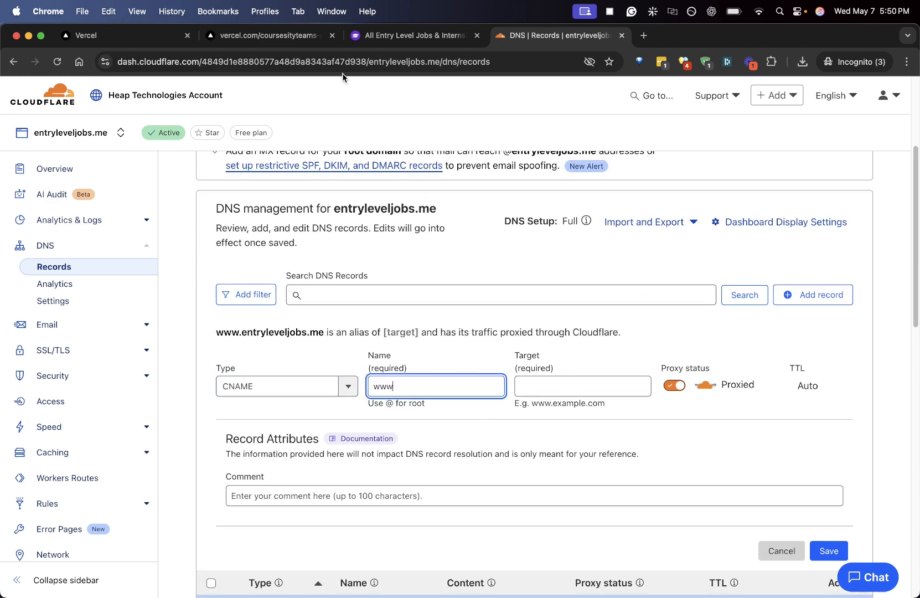
Step: Copy the CNAME value cname.vercel-dns.com. from Vercel into the target of the new Cloudflare record
{"action": "left_click", "coordinate": [286, 36]}
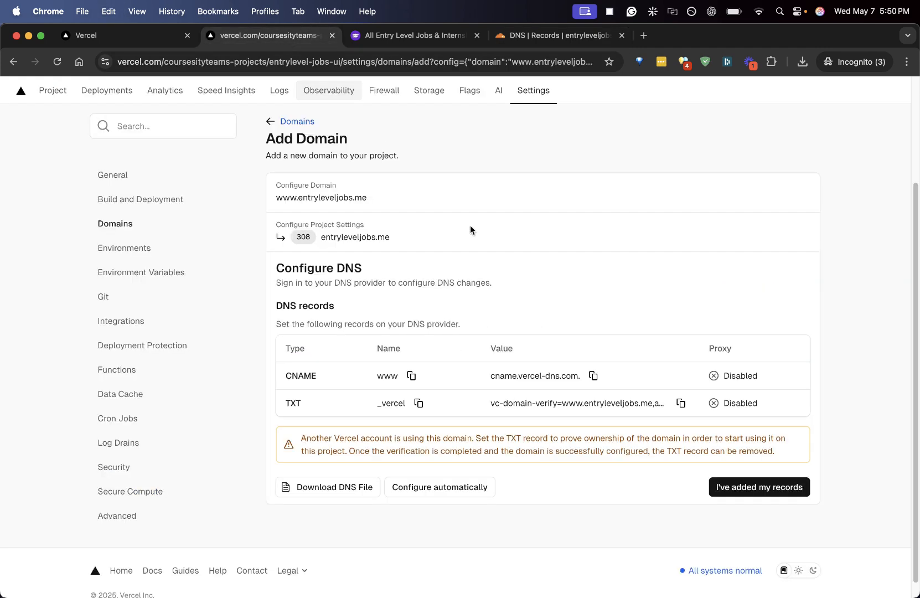
{"action": "left_click", "coordinate": [591, 377]}
{"action": "left_click", "coordinate": [553, 36]}
{"action": "left_click", "coordinate": [545, 382]}
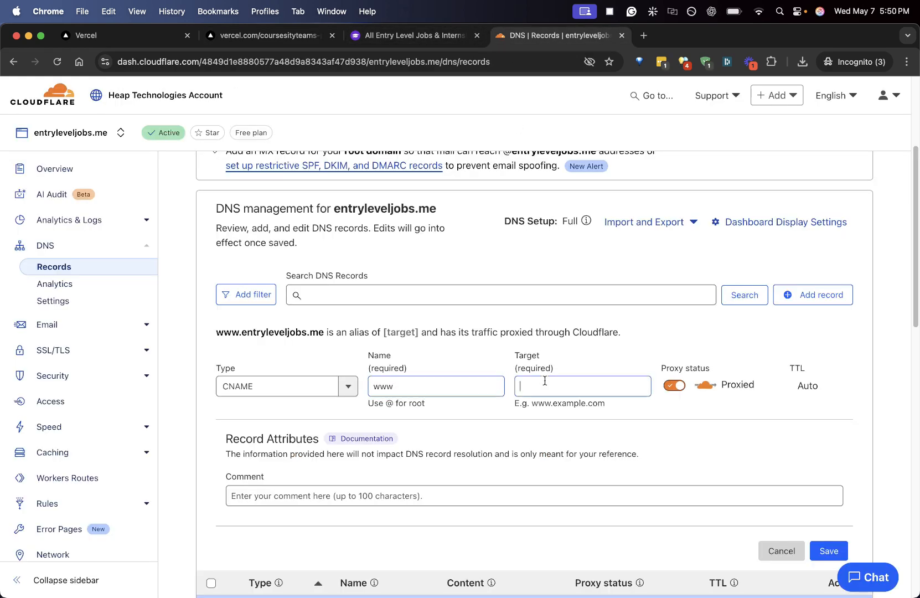
{"action": "key", "text": "super+v"}
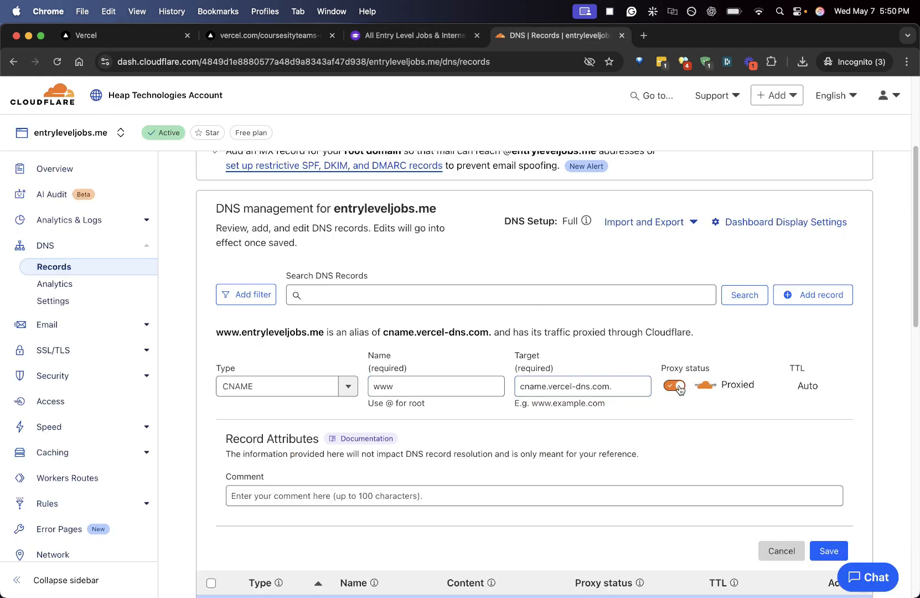
Step: Turn off proxying for the www CNAME record and save it
{"action": "left_click", "coordinate": [674, 385]}
{"action": "scroll", "coordinate": [678, 388], "scroll_direction": "down", "scroll_amount": 4}
{"action": "left_click", "coordinate": [828, 327]}
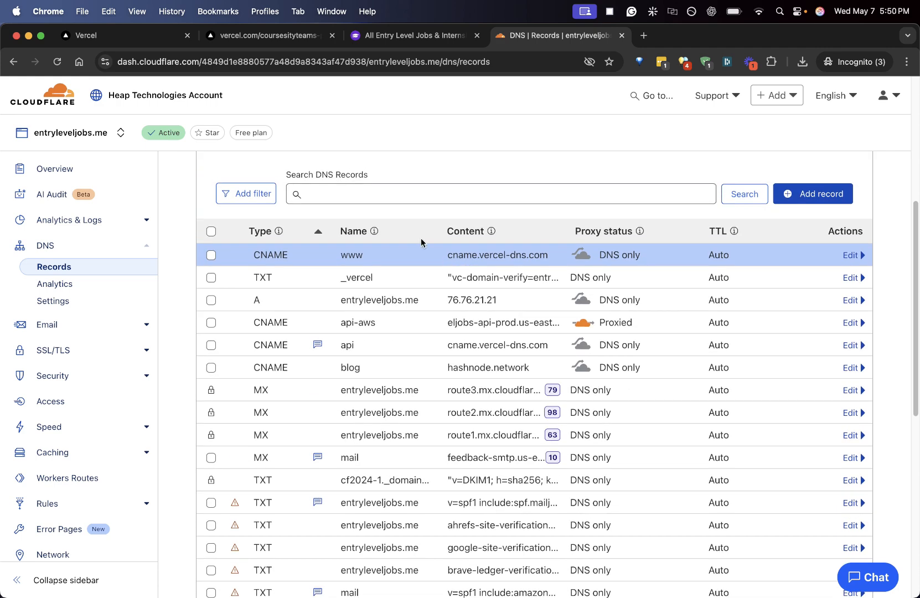
{"action": "left_click", "coordinate": [276, 38]}
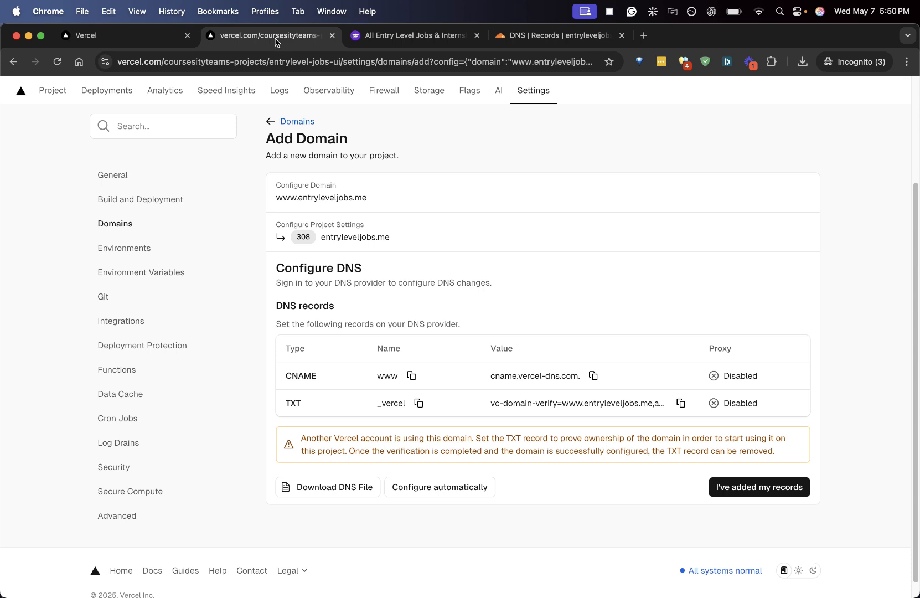
{"action": "left_click", "coordinate": [743, 486]}
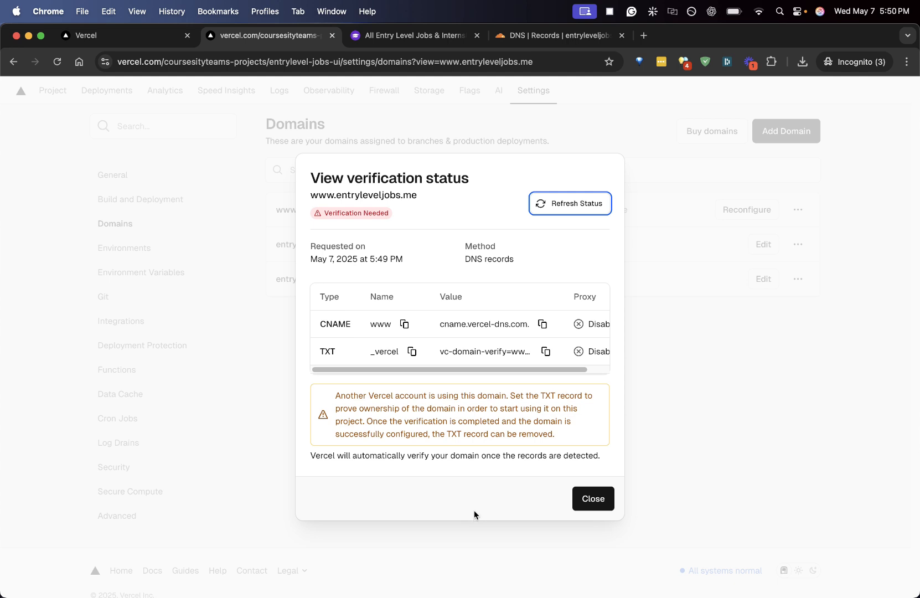
{"action": "left_click", "coordinate": [552, 206]}
{"action": "key", "text": "super+Tab"}
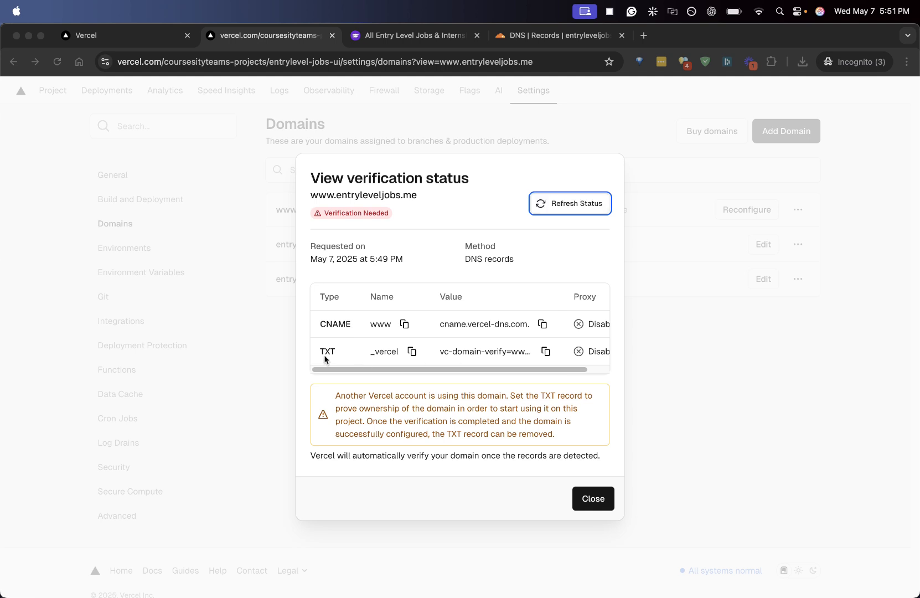
Step: Copy the TXT record's name from Vercel, switch to Cloudflare, and start a new TXT record named _vercel for entryleveljobs.me
{"action": "left_click", "coordinate": [411, 352]}
{"action": "left_click", "coordinate": [411, 353]}
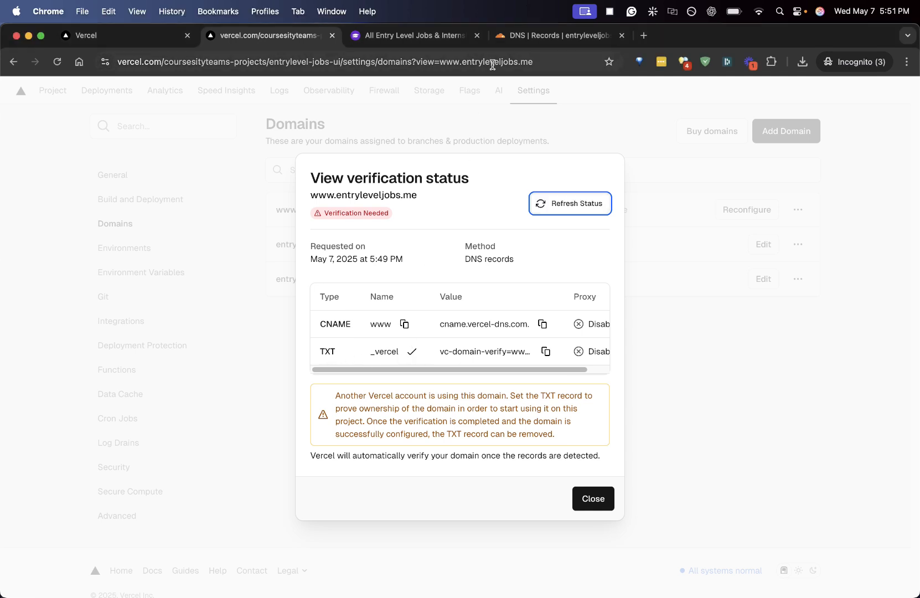
{"action": "left_click", "coordinate": [528, 36]}
{"action": "left_click", "coordinate": [812, 194]}
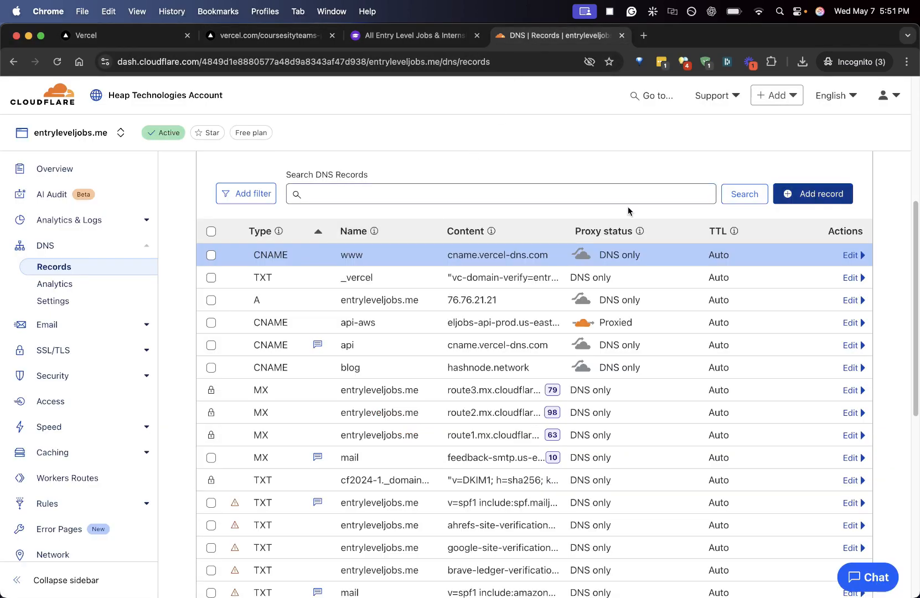
{"action": "left_click", "coordinate": [265, 293]}
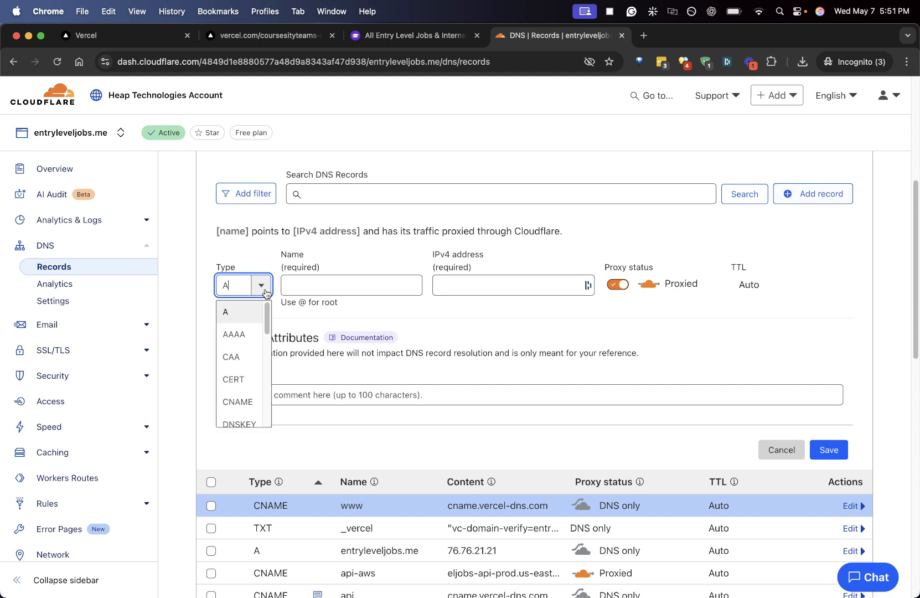
{"action": "scroll", "coordinate": [243, 387], "scroll_direction": "down", "scroll_amount": 5}
{"action": "scroll", "coordinate": [239, 406], "scroll_direction": "down", "scroll_amount": 3}
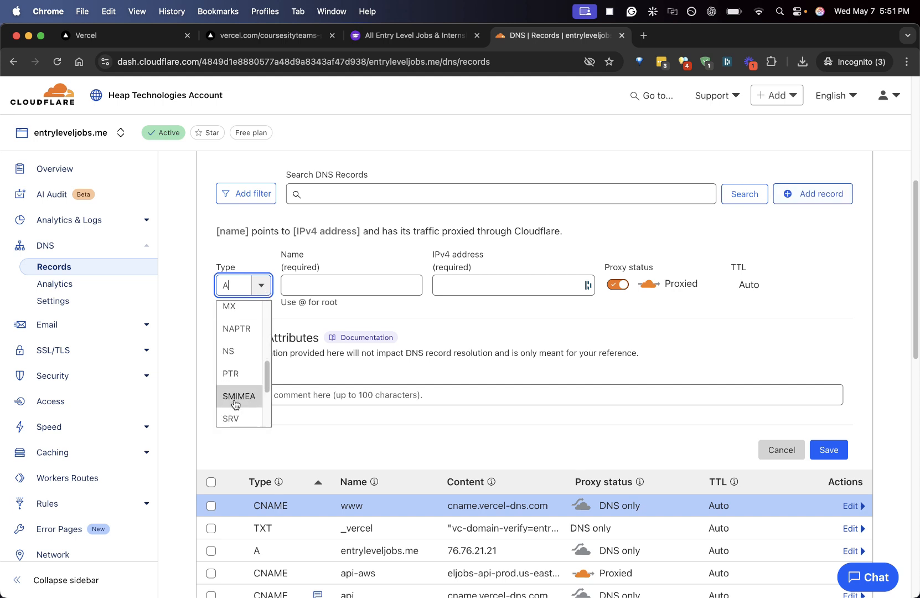
{"action": "left_click", "coordinate": [237, 404]}
{"action": "left_click", "coordinate": [335, 284]}
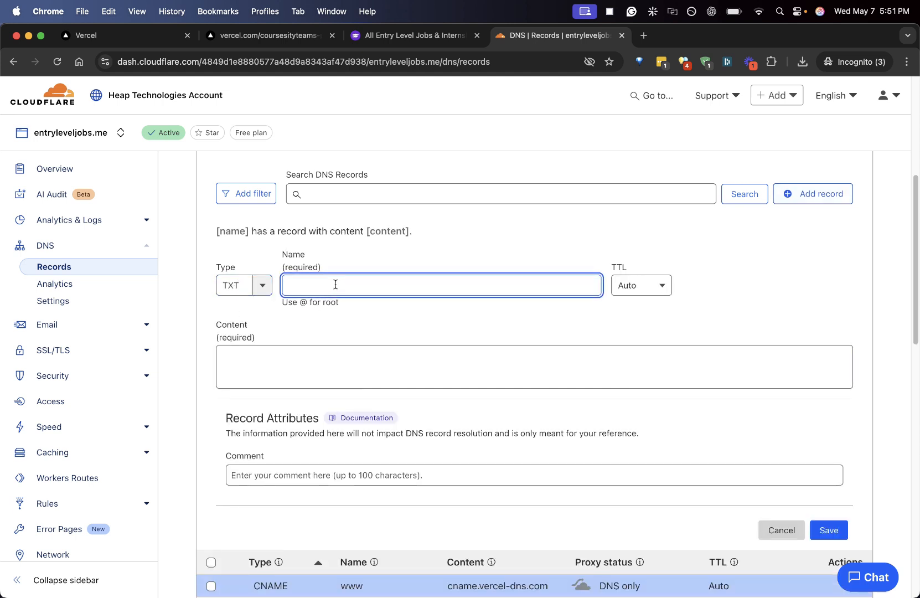
{"action": "type", "text": "_vercel"}
Step: Copy the domain verification token from Vercel into the content of Cloudflare's new _vercel TXT record and save the record
{"action": "left_click", "coordinate": [308, 35]}
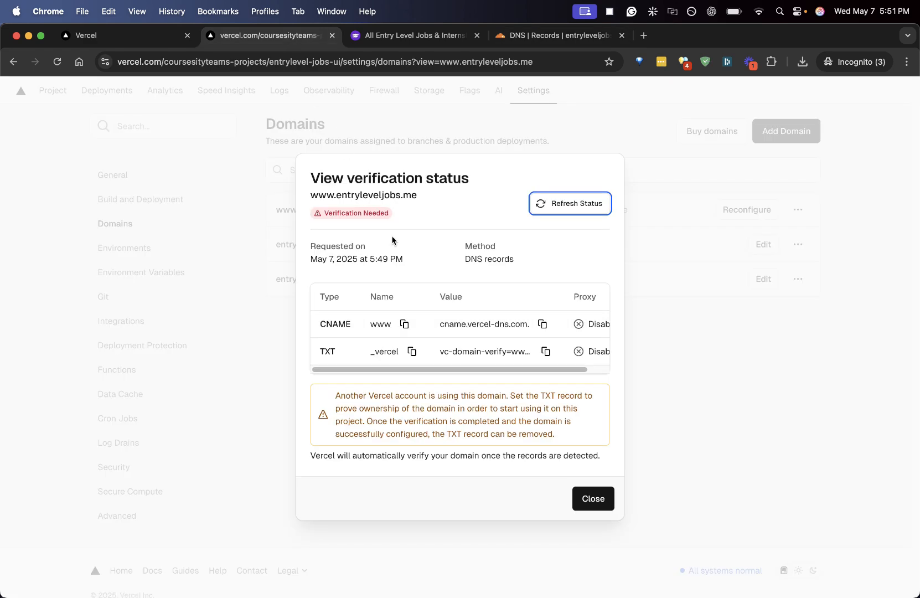
{"action": "left_click", "coordinate": [545, 351]}
{"action": "left_click", "coordinate": [556, 36]}
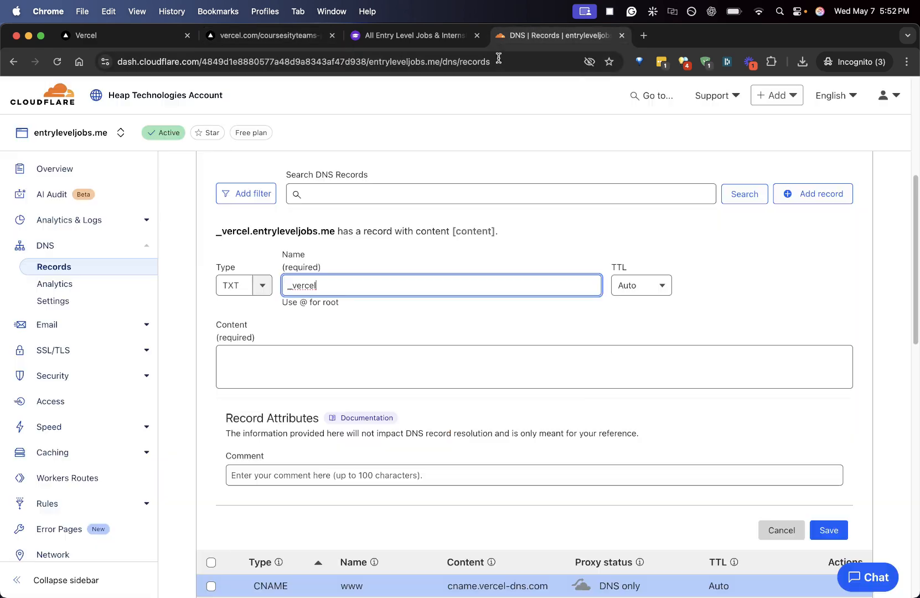
{"action": "left_click", "coordinate": [320, 376]}
{"action": "key", "text": "super+v"}
{"action": "scroll", "coordinate": [654, 376], "scroll_direction": "down", "scroll_amount": 3}
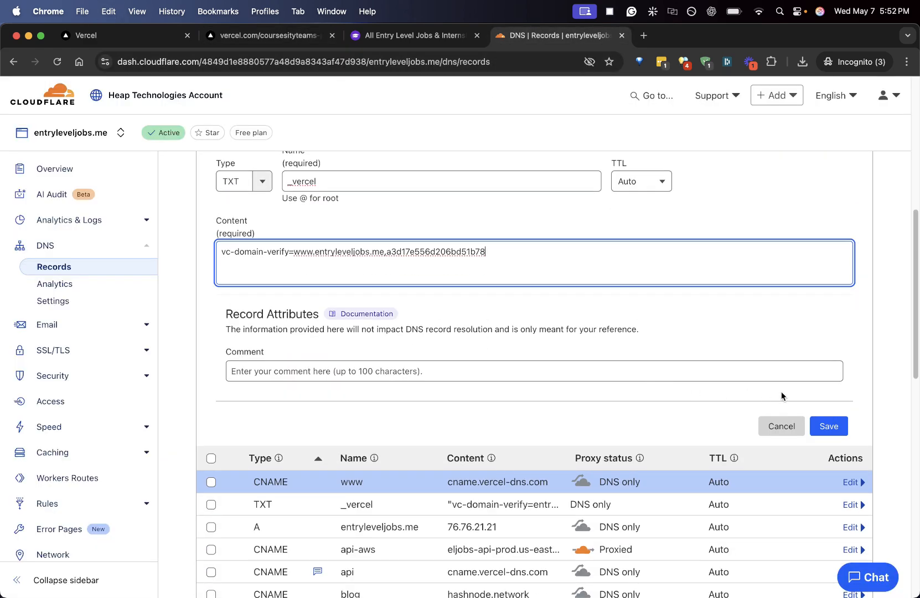
{"action": "left_click", "coordinate": [829, 425]}
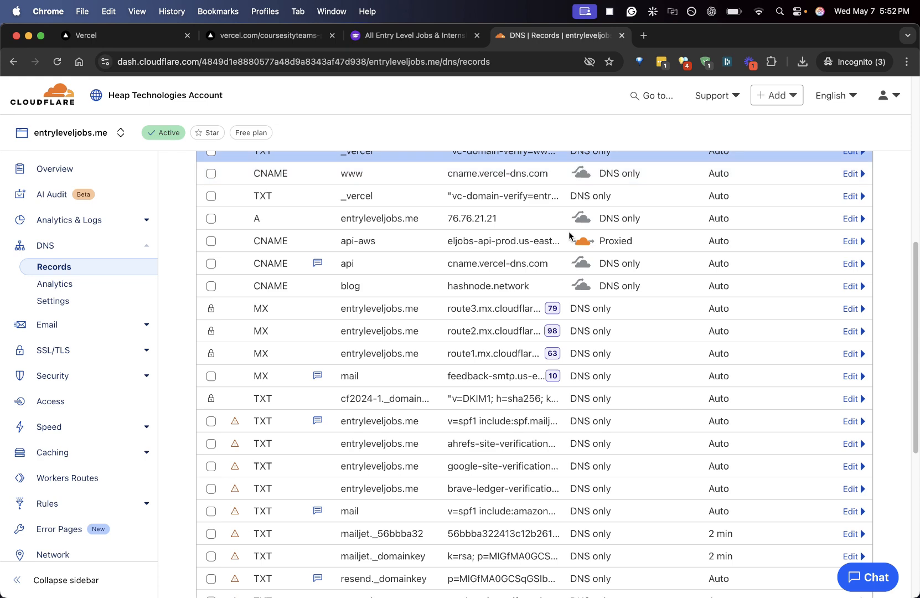
{"action": "left_click", "coordinate": [427, 35]}
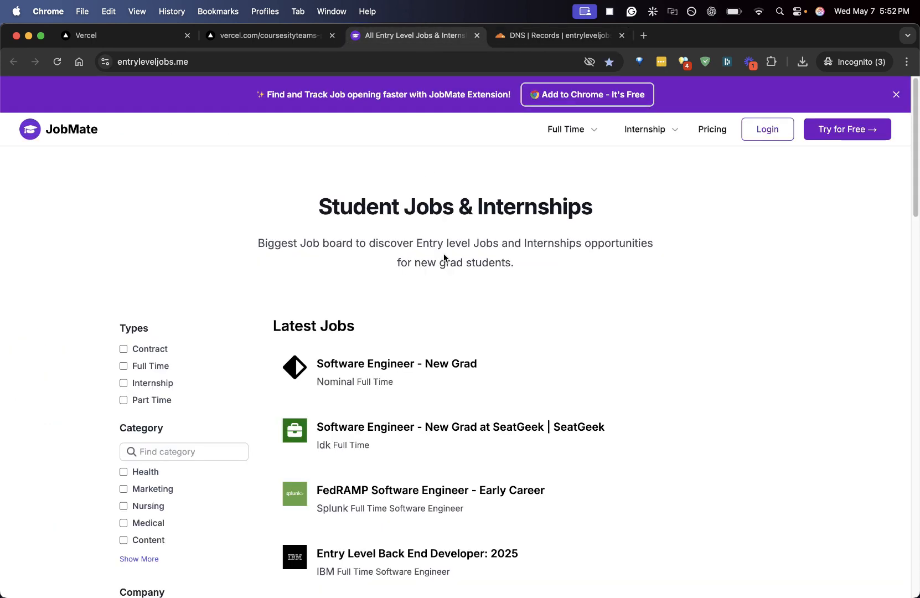
{"action": "left_click", "coordinate": [319, 35]}
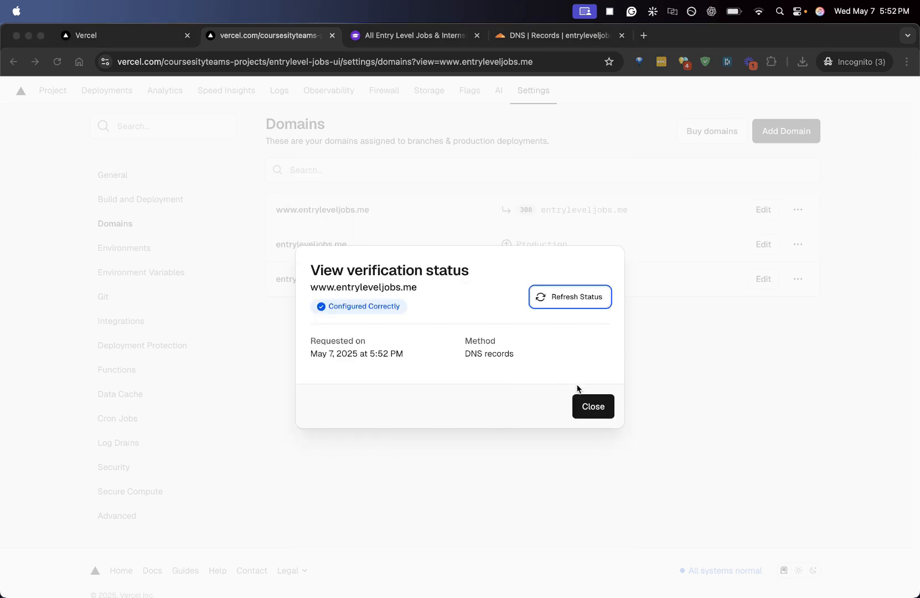
{"action": "left_click", "coordinate": [593, 406]}
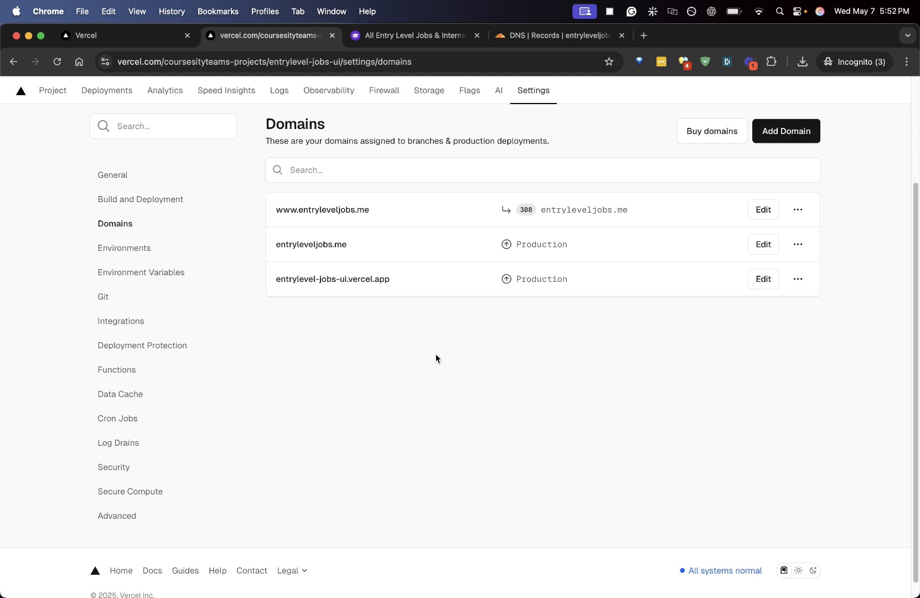
{"action": "scroll", "coordinate": [388, 288], "scroll_direction": "up", "scroll_amount": 1}
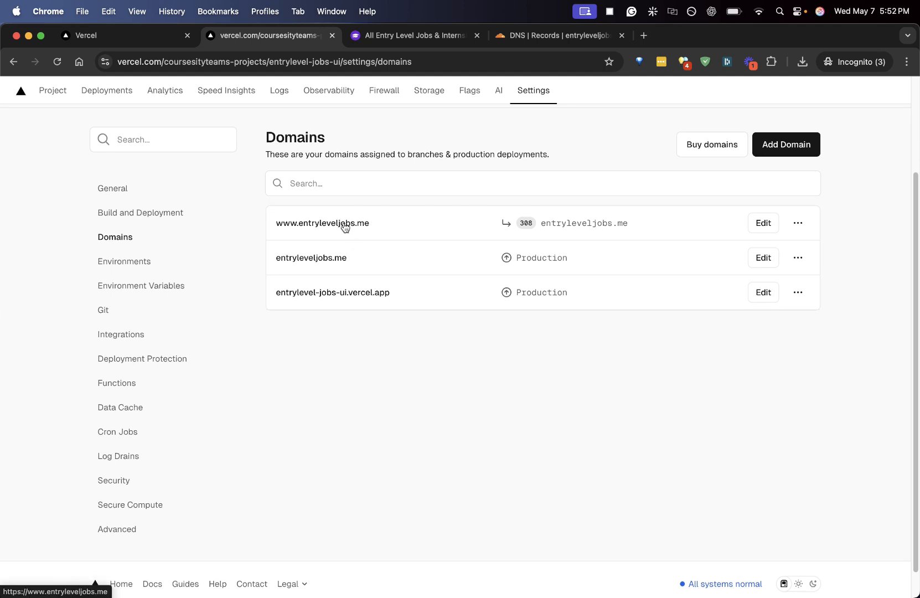
{"action": "left_click", "coordinate": [344, 226]}
{"action": "left_click", "coordinate": [136, 61]}
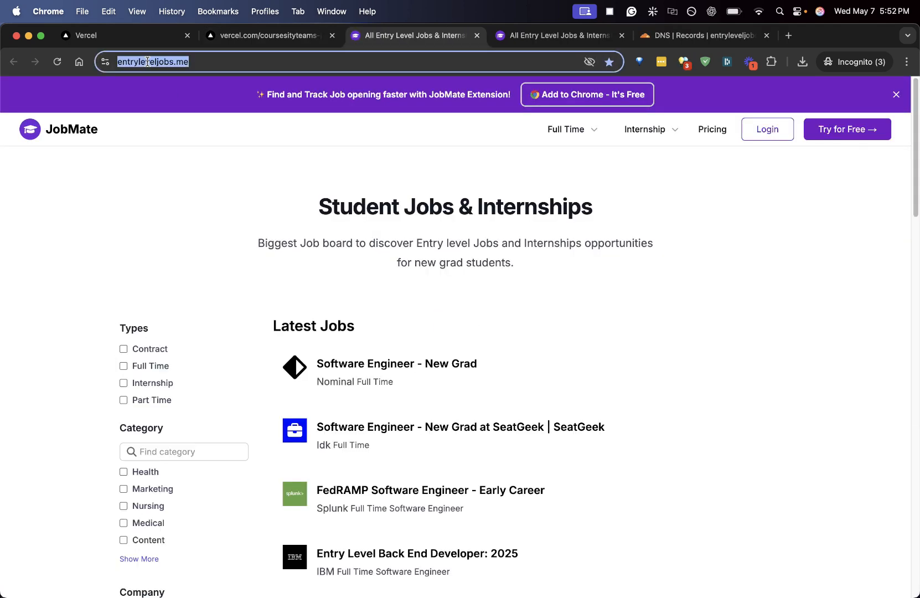
{"action": "left_click", "coordinate": [244, 58]}
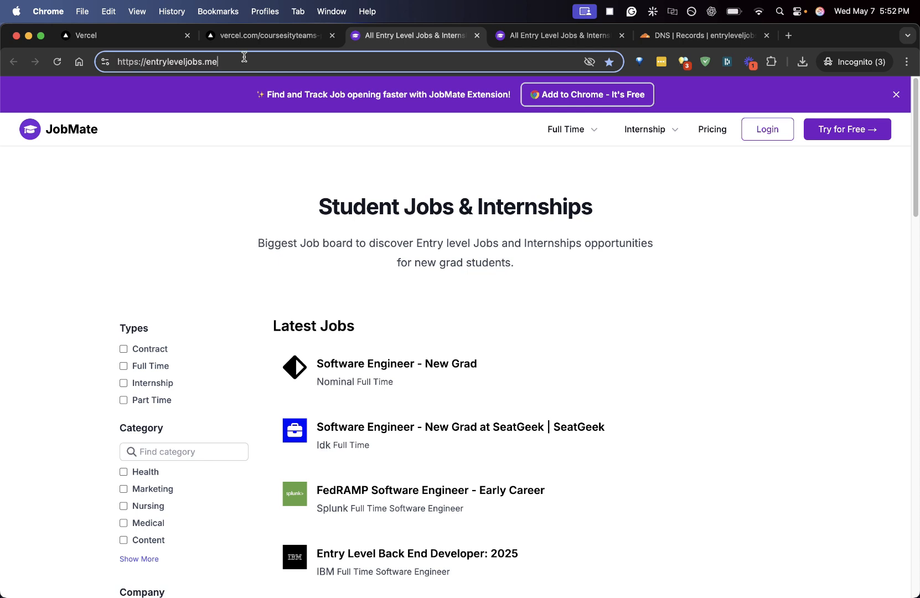
{"action": "left_click", "coordinate": [248, 37]}
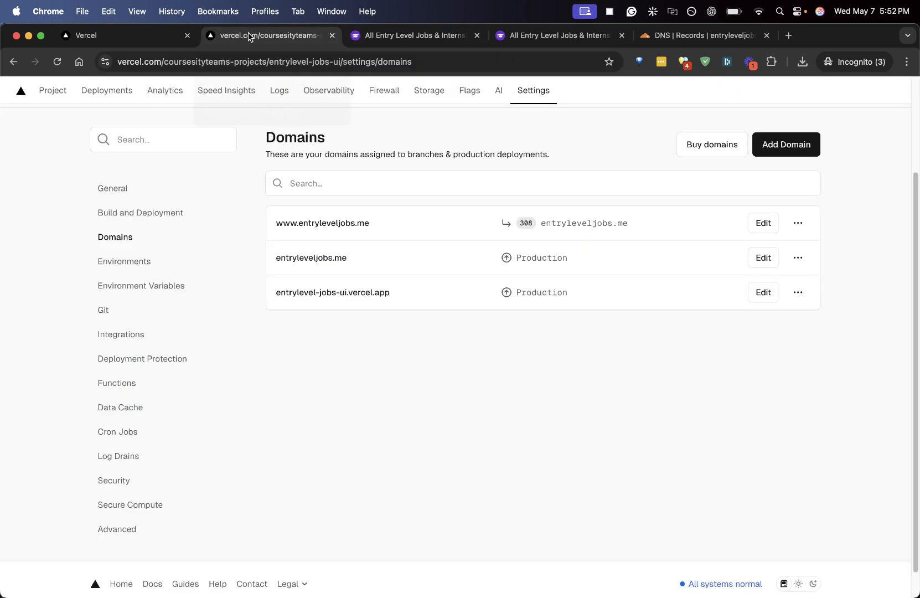
{"action": "scroll", "coordinate": [497, 170], "scroll_direction": "up", "scroll_amount": 3}
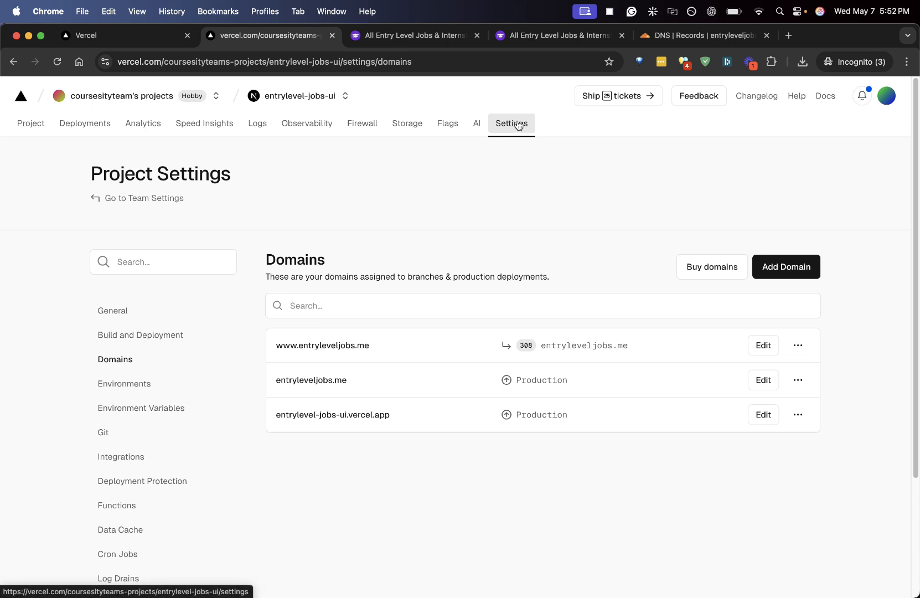